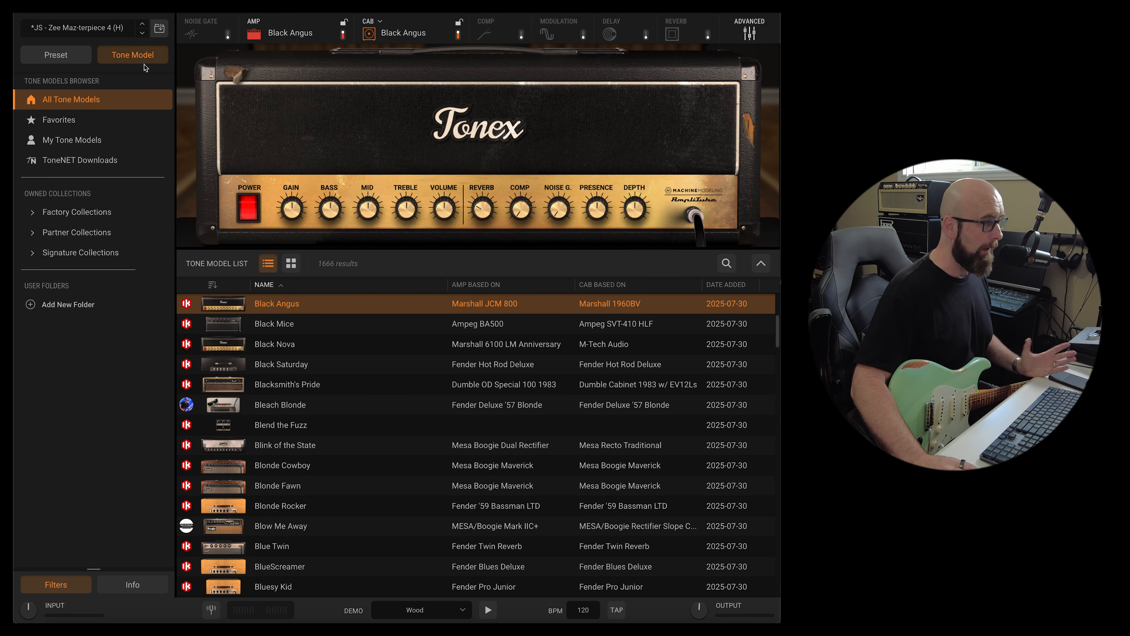
{"action": "left_click", "coordinate": [135, 54]}
{"action": "left_click", "coordinate": [139, 55]}
{"action": "left_click", "coordinate": [143, 55]}
{"action": "left_click", "coordinate": [144, 55]}
{"action": "left_click", "coordinate": [68, 62]}
{"action": "left_click", "coordinate": [114, 62]}
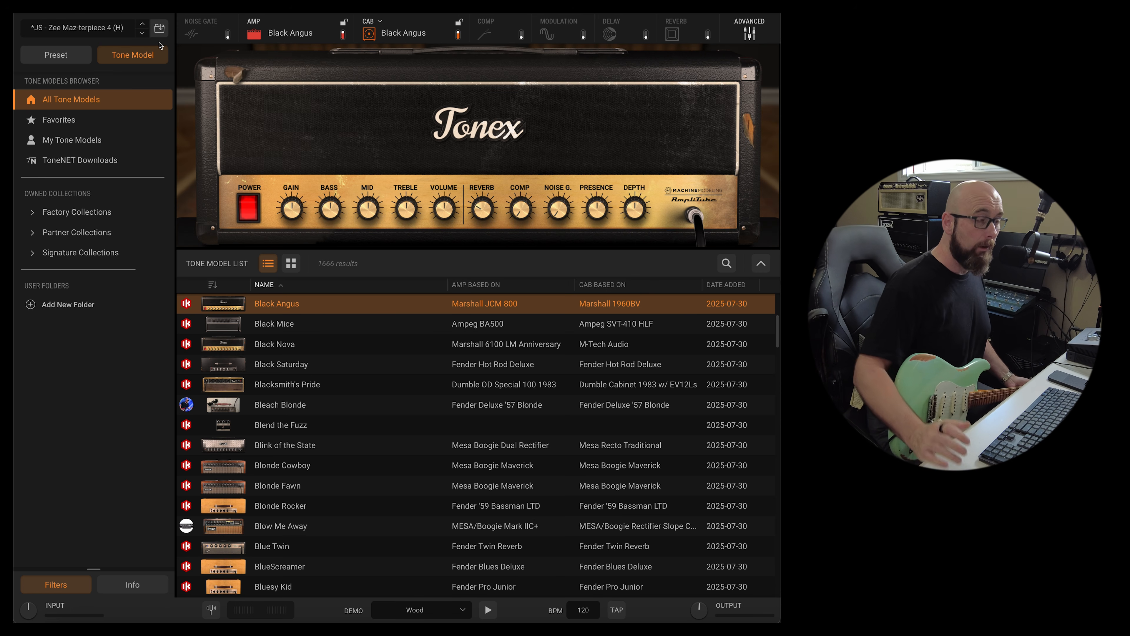
Step: Turn on the noise gate and raise its threshold and release, with the release at about 235
{"action": "left_click", "coordinate": [192, 34]}
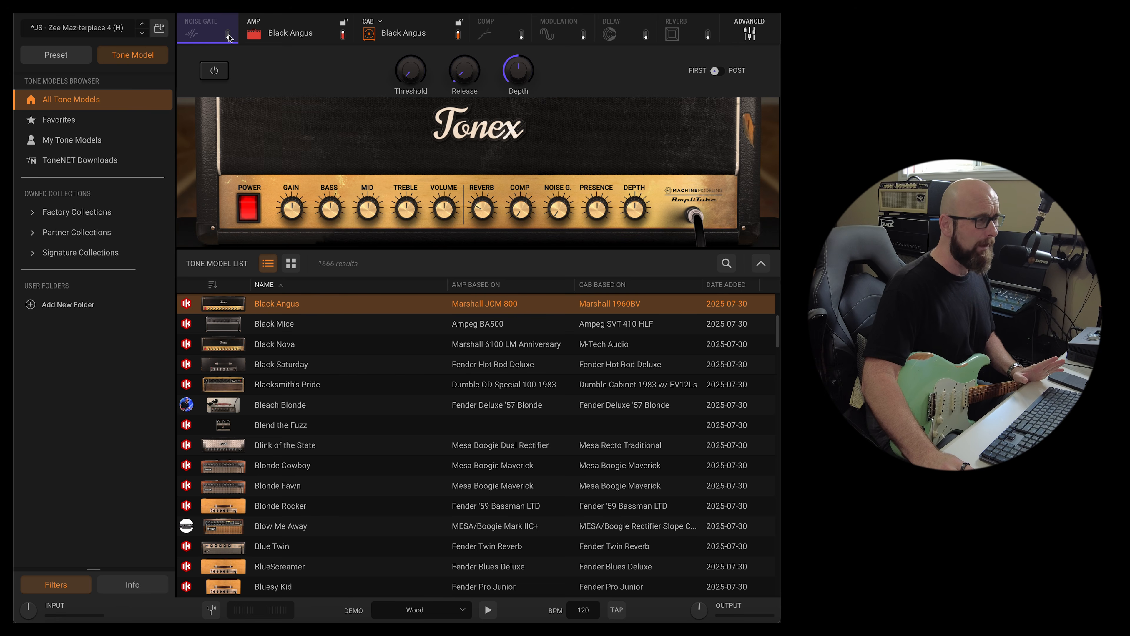
{"action": "left_click", "coordinate": [229, 34]}
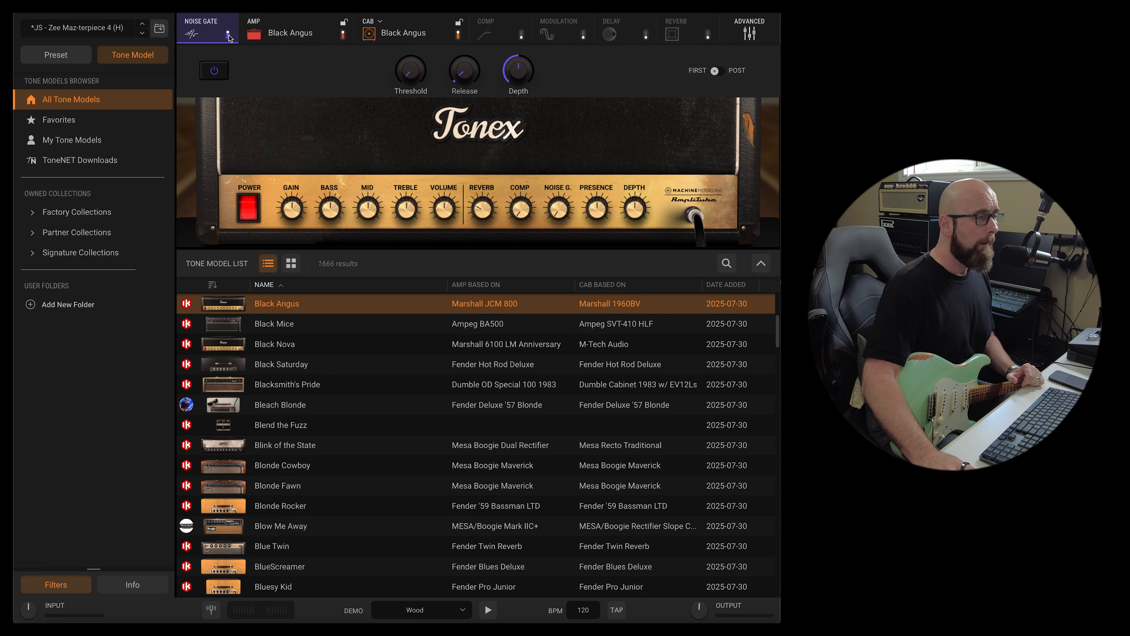
{"action": "left_click_drag", "start_coordinate": [418, 73], "coordinate": [431, 23]}
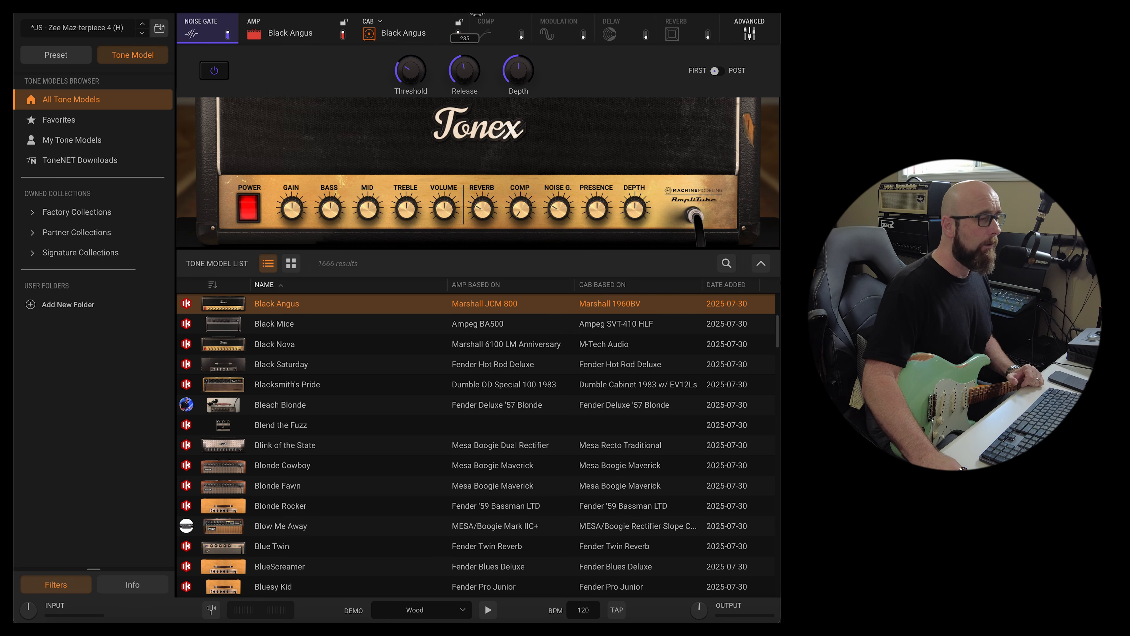
Step: Turn on the compressor and adjust its threshold and gain, with the attack at 1
{"action": "left_click", "coordinate": [499, 35]}
{"action": "left_click", "coordinate": [522, 35]}
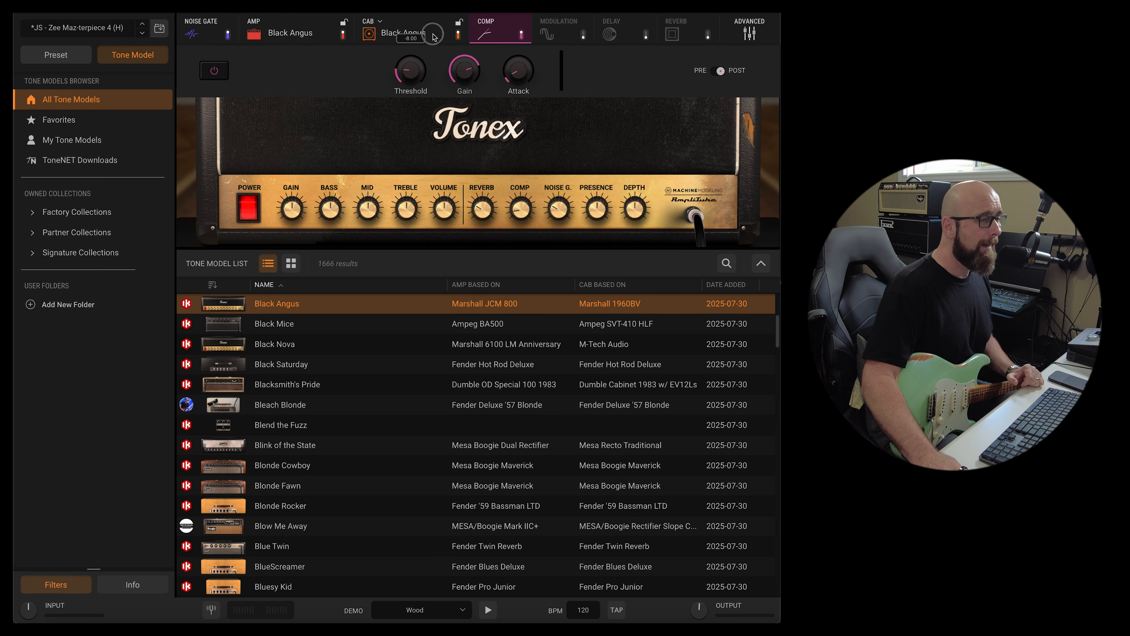
{"action": "left_click_drag", "start_coordinate": [466, 62], "coordinate": [467, 47]}
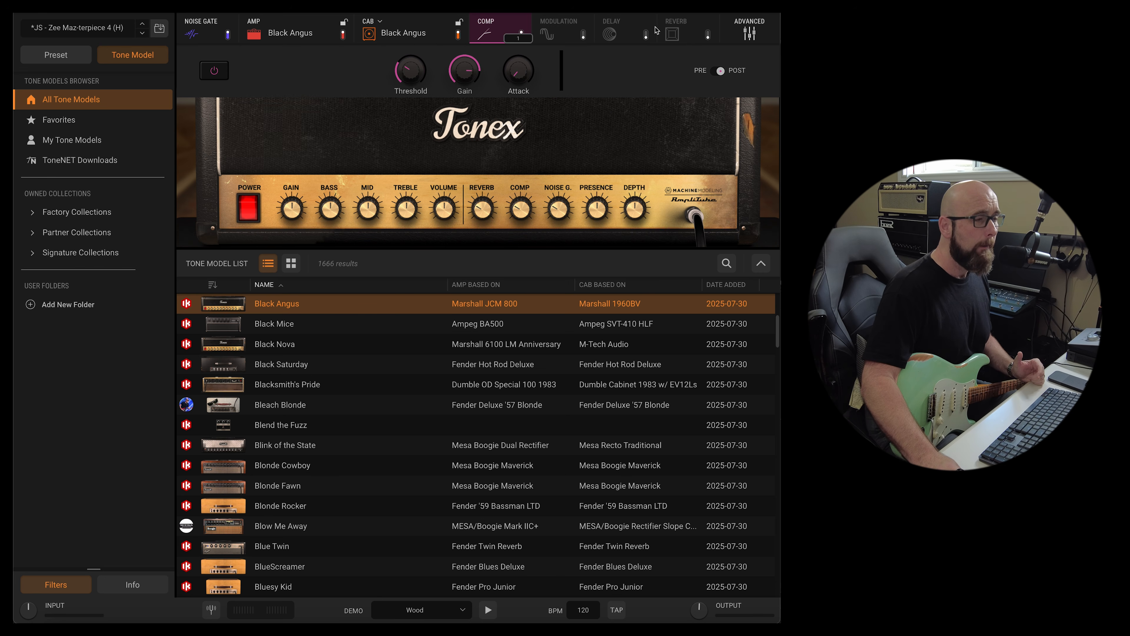
Step: Turn on the Room reverb and reduce its time
{"action": "left_click", "coordinate": [694, 35]}
{"action": "left_click", "coordinate": [708, 35]}
{"action": "left_click_drag", "start_coordinate": [381, 70], "coordinate": [379, 109]}
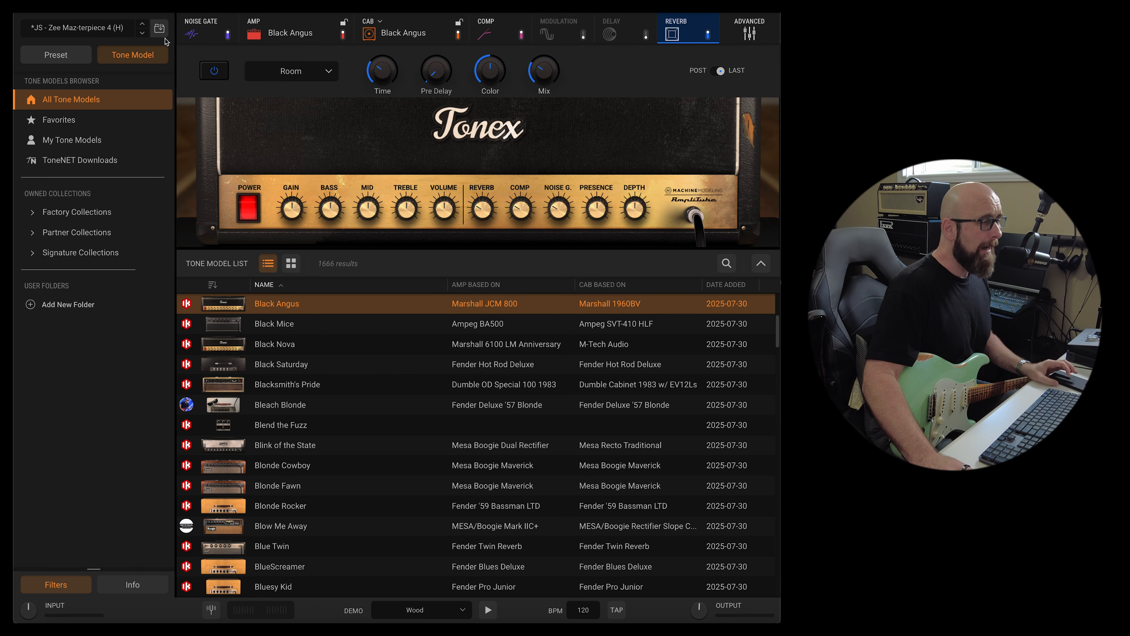
Step: Create a new user folder for presets named Templates
{"action": "left_click", "coordinate": [75, 58]}
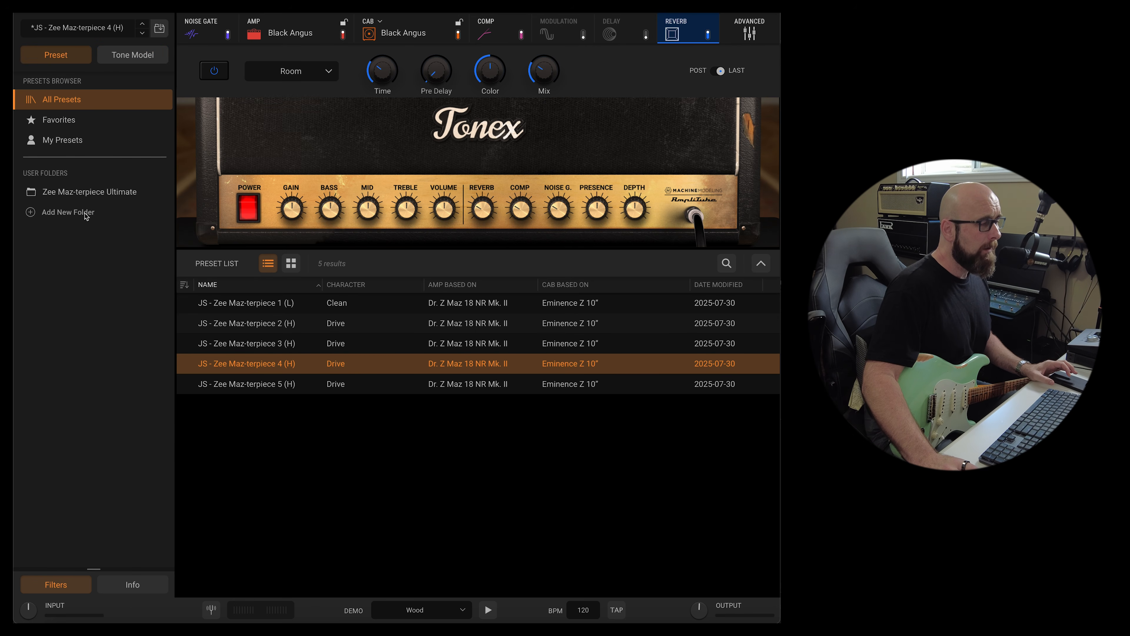
{"action": "left_click", "coordinate": [86, 216]}
{"action": "left_click", "coordinate": [366, 310]}
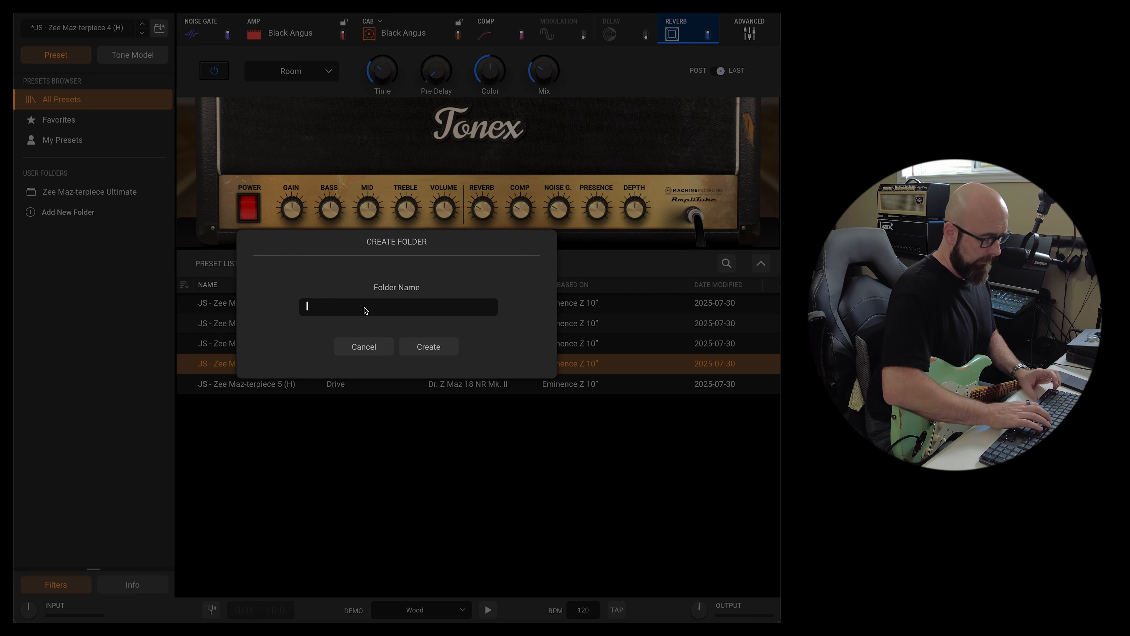
{"action": "type", "text": "Templates"}
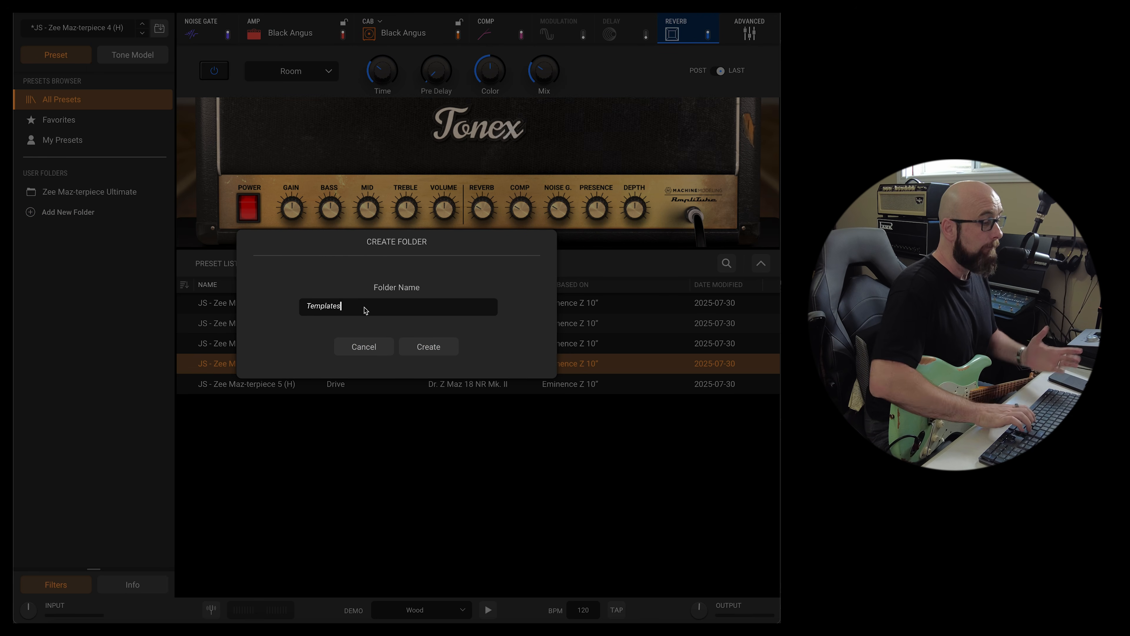
{"action": "key", "text": "Return"}
{"action": "left_click", "coordinate": [428, 346]}
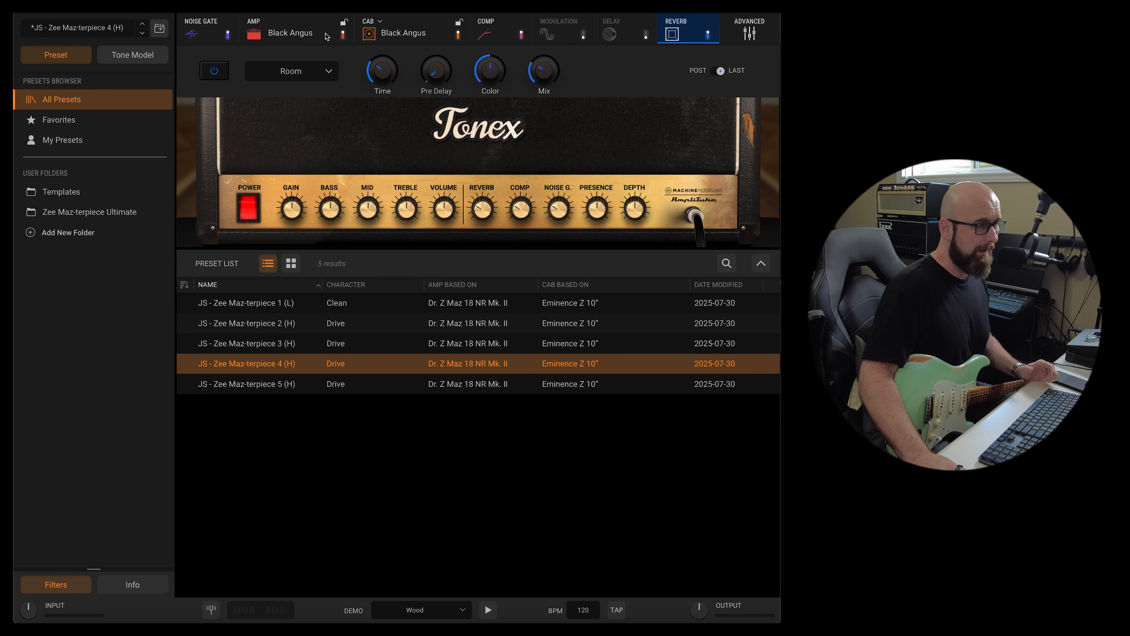
{"action": "left_click", "coordinate": [111, 57]}
{"action": "left_click", "coordinate": [66, 57]}
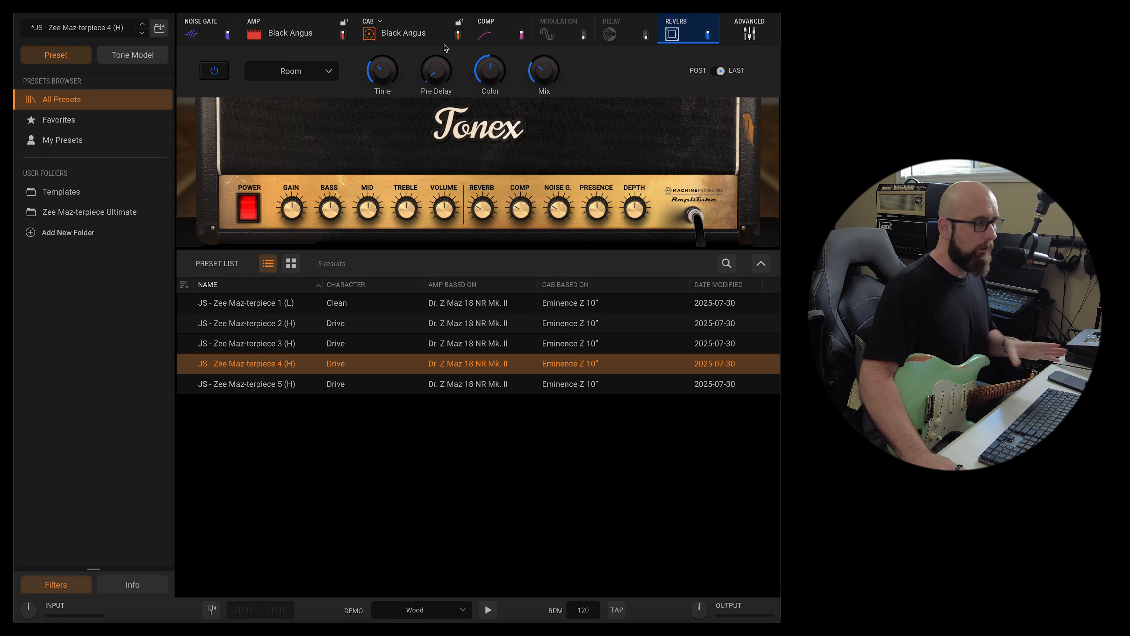
Step: Start saving the current settings as a preset named Default Template, located in the Templates folder
{"action": "left_click", "coordinate": [162, 31]}
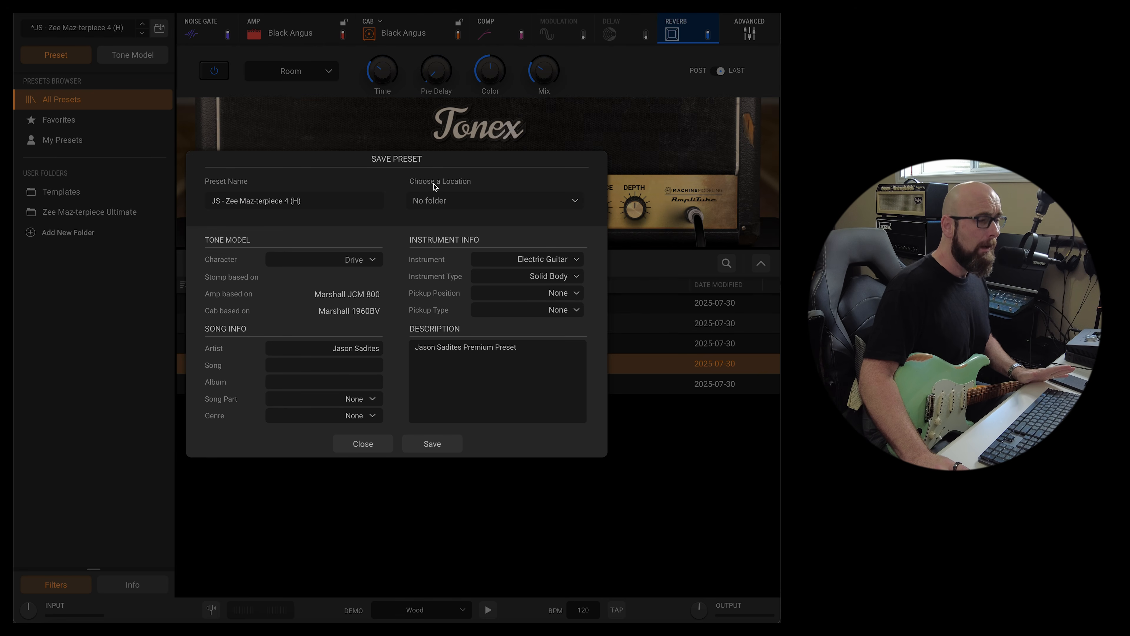
{"action": "left_click", "coordinate": [451, 201]}
{"action": "left_click", "coordinate": [454, 231]}
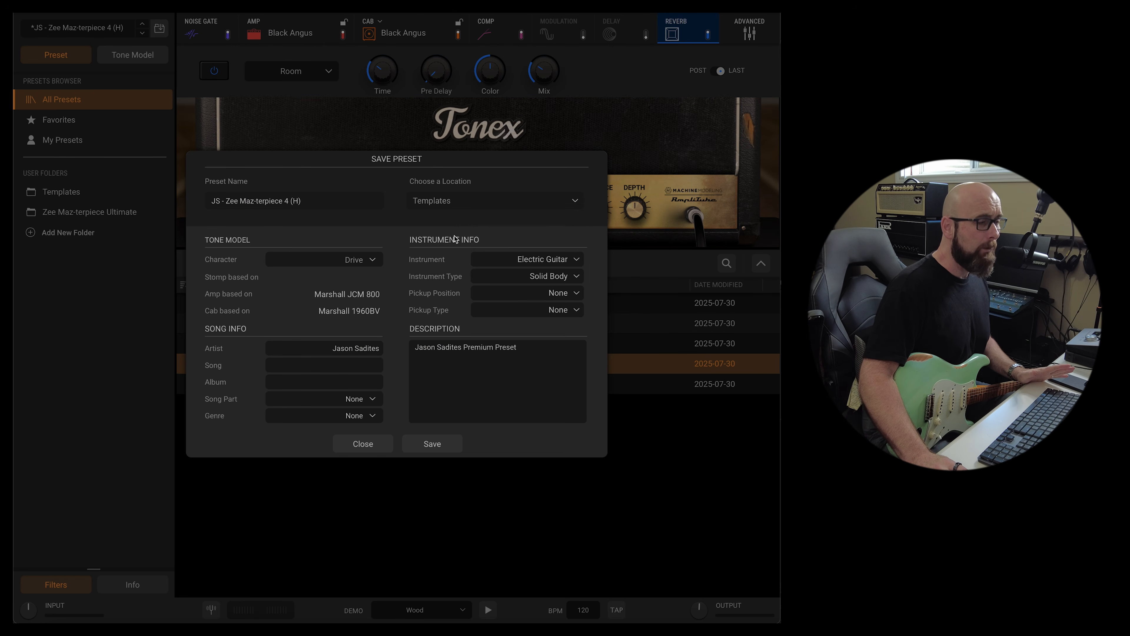
{"action": "left_click", "coordinate": [463, 201]}
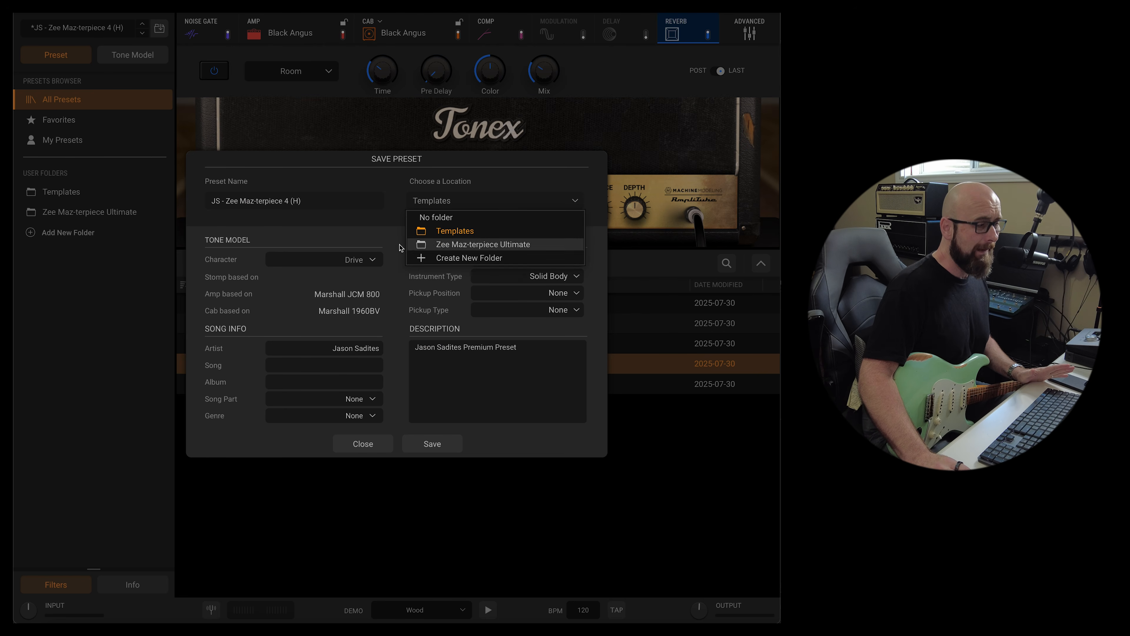
{"action": "left_click", "coordinate": [317, 208]}
{"action": "type", "text": "Def"}
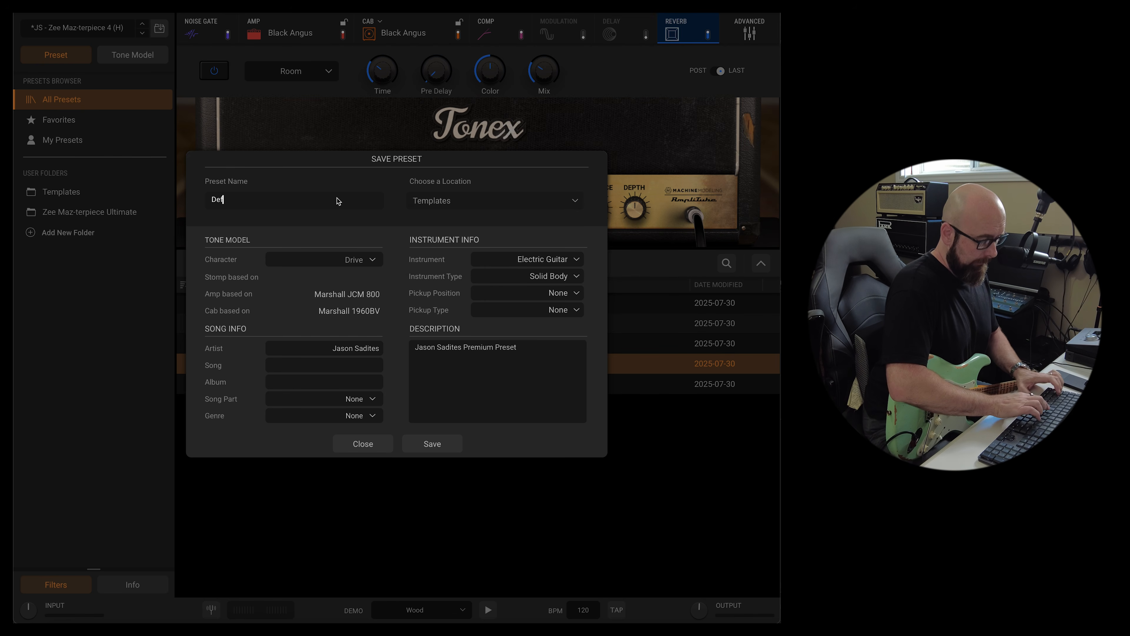
{"action": "type", "text": "ault Temp"}
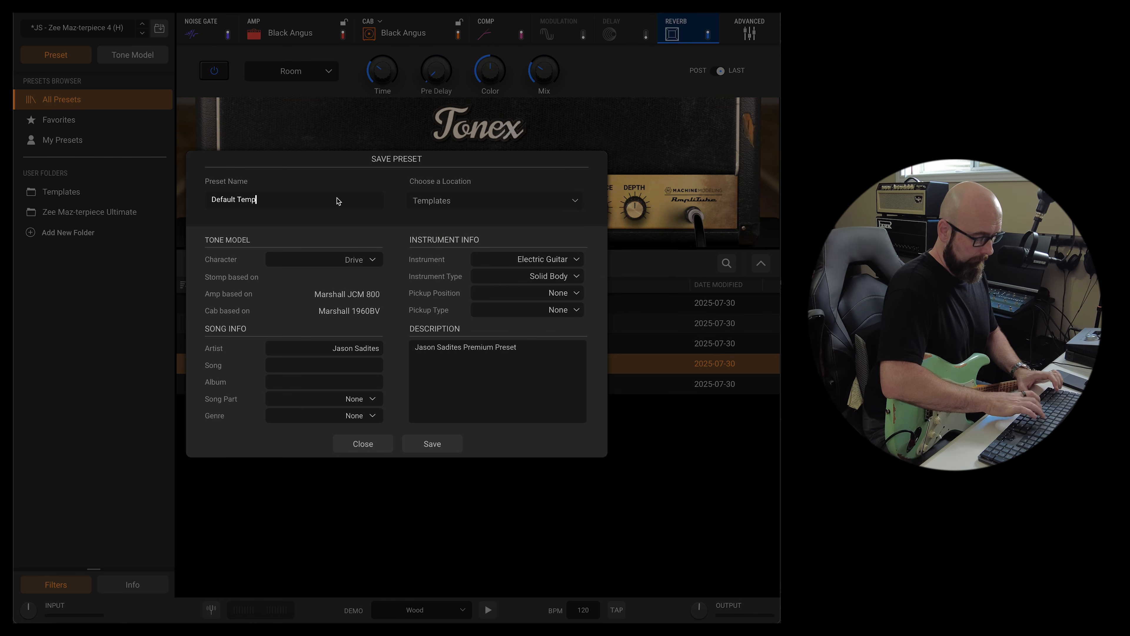
{"action": "type", "text": "late"}
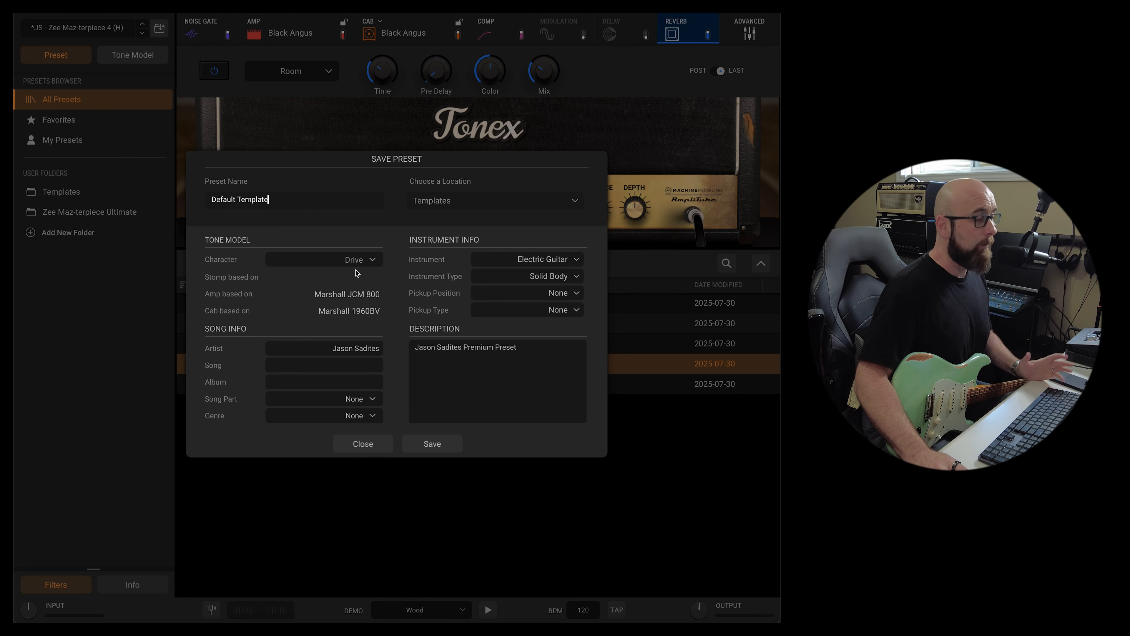
Step: Set the preset's character to Drive, clear its description and save it
{"action": "left_click", "coordinate": [358, 260]}
{"action": "left_click", "coordinate": [311, 276]}
{"action": "left_click", "coordinate": [373, 262]}
{"action": "left_click", "coordinate": [342, 289]}
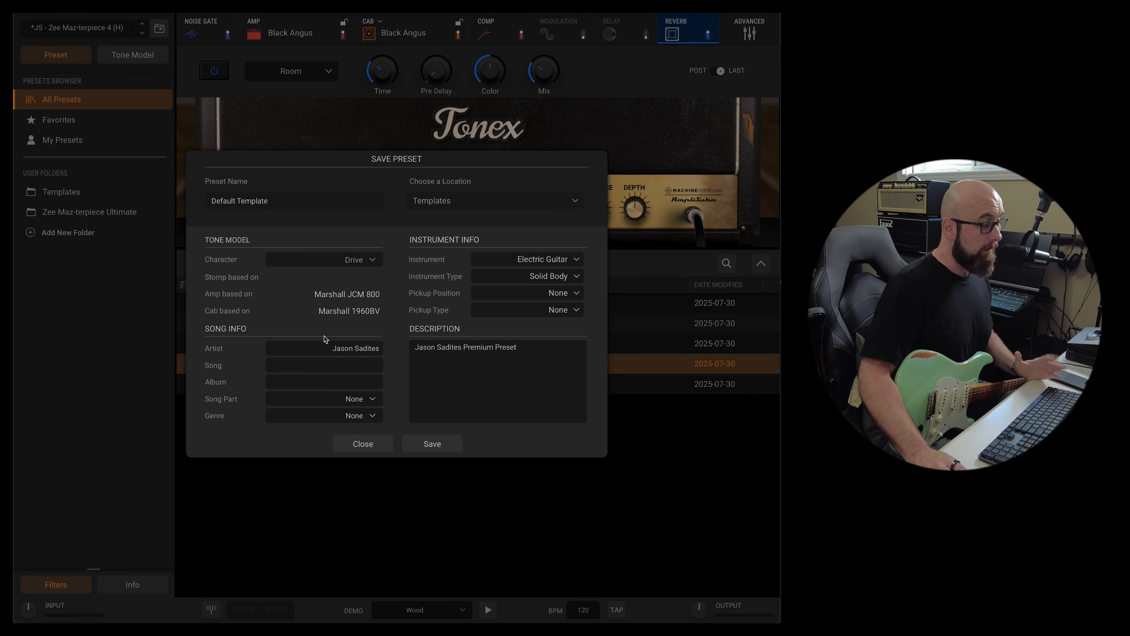
{"action": "triple_click", "coordinate": [511, 355]}
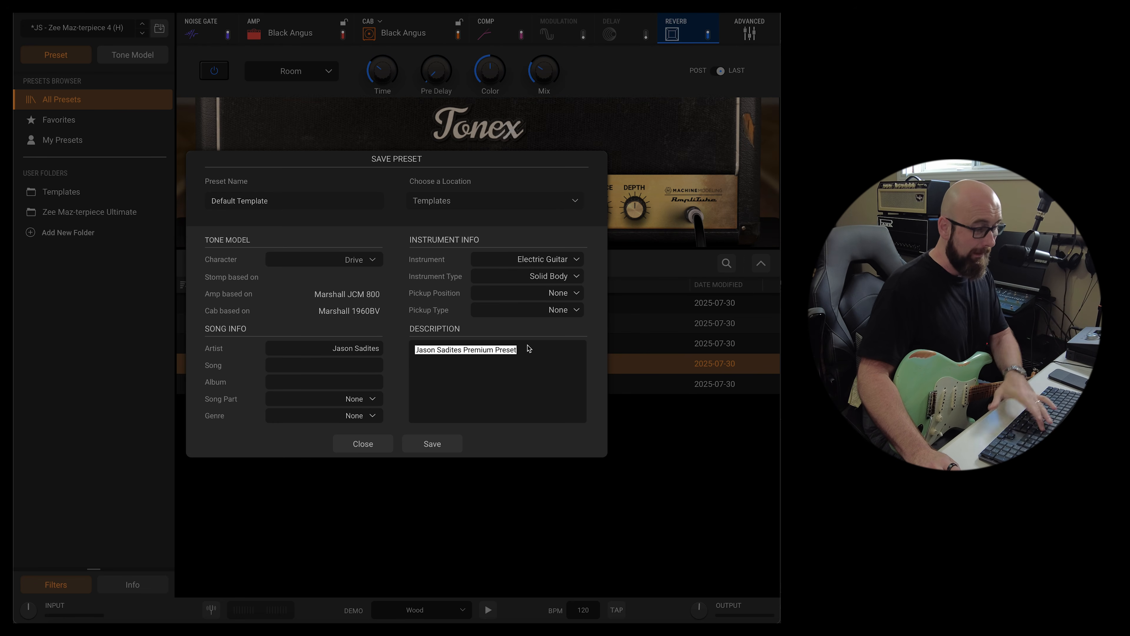
{"action": "key", "text": "BackSpace"}
{"action": "left_click", "coordinate": [447, 445]}
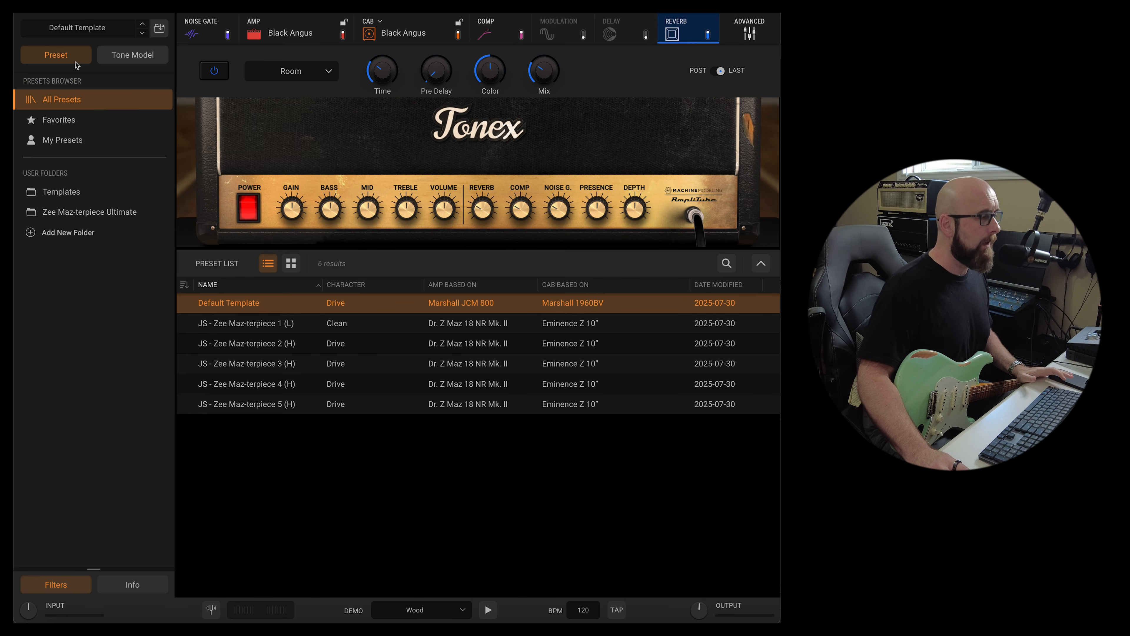
Step: Show the Templates folder and turn on a tempo-synced Tape delay in the Default Template preset
{"action": "left_click", "coordinate": [58, 189]}
{"action": "mouse_move", "coordinate": [352, 308]}
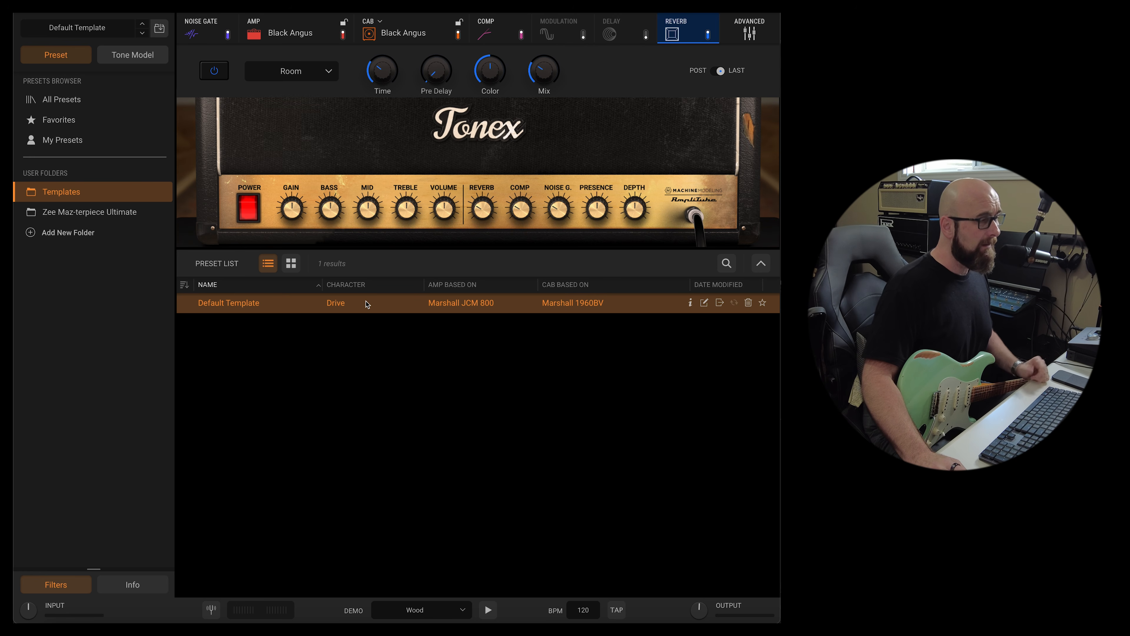
{"action": "left_click", "coordinate": [647, 35]}
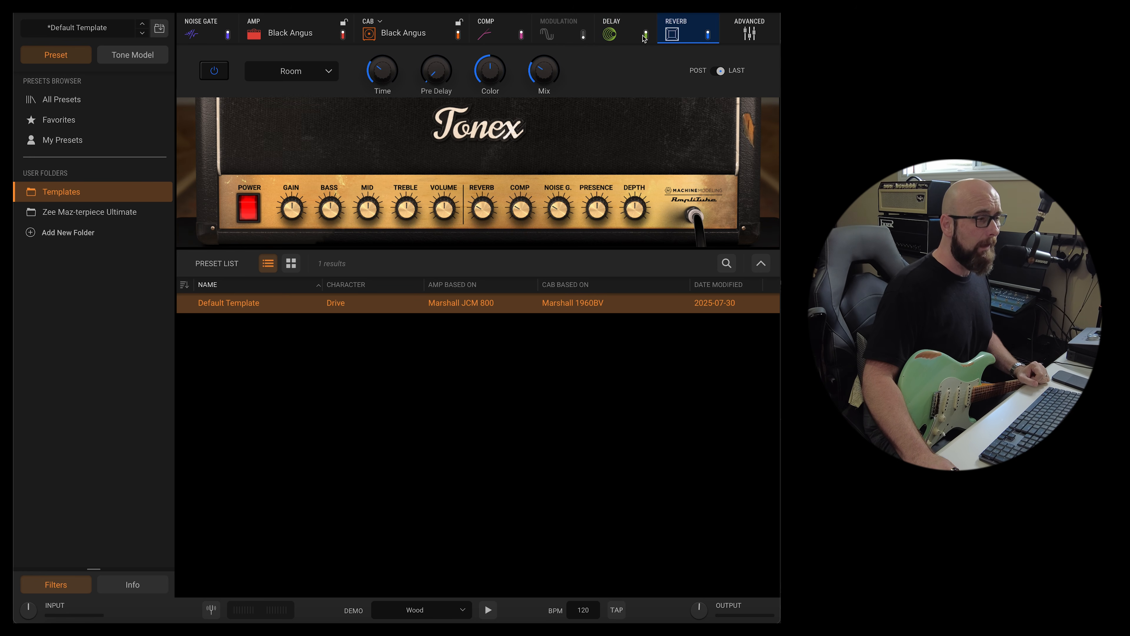
{"action": "left_click", "coordinate": [630, 35]}
{"action": "left_click", "coordinate": [310, 79]}
{"action": "left_click", "coordinate": [292, 101]}
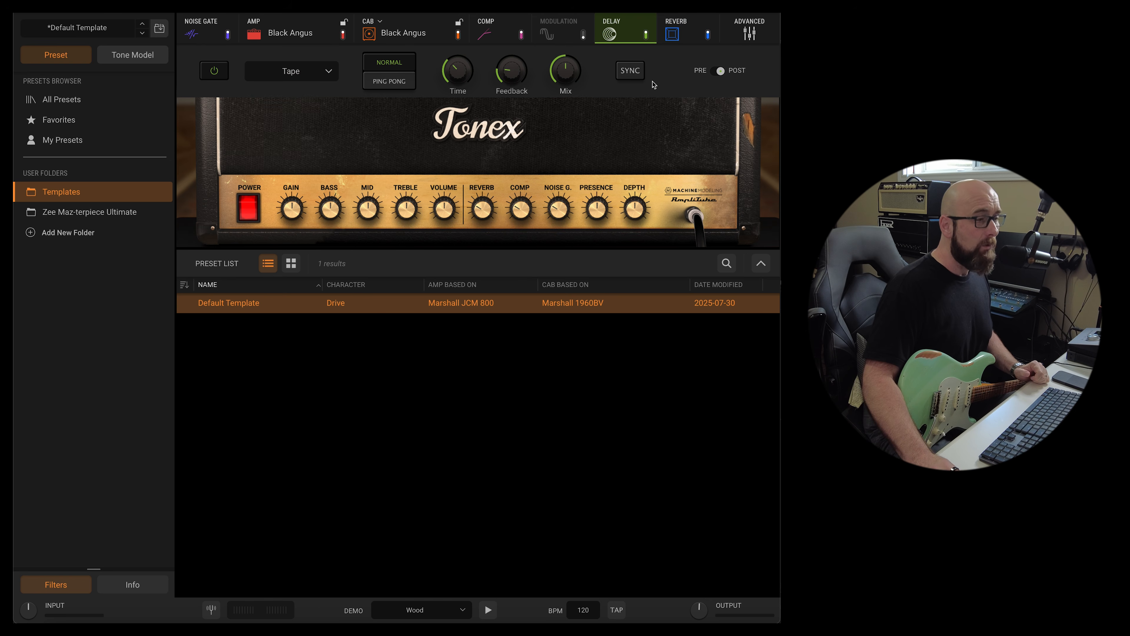
{"action": "left_click", "coordinate": [629, 71]}
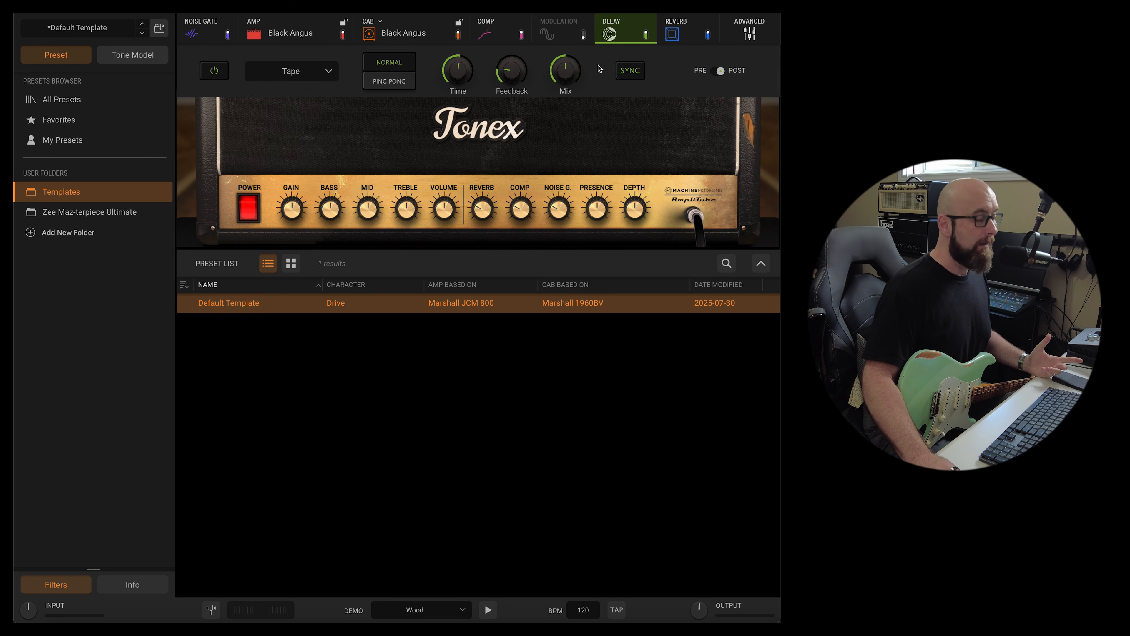
Step: Save the delay version as a new preset named Default Template Dly in the Templates folder
{"action": "left_click", "coordinate": [161, 30]}
{"action": "left_click", "coordinate": [290, 210]}
{"action": "left_click", "coordinate": [316, 194]}
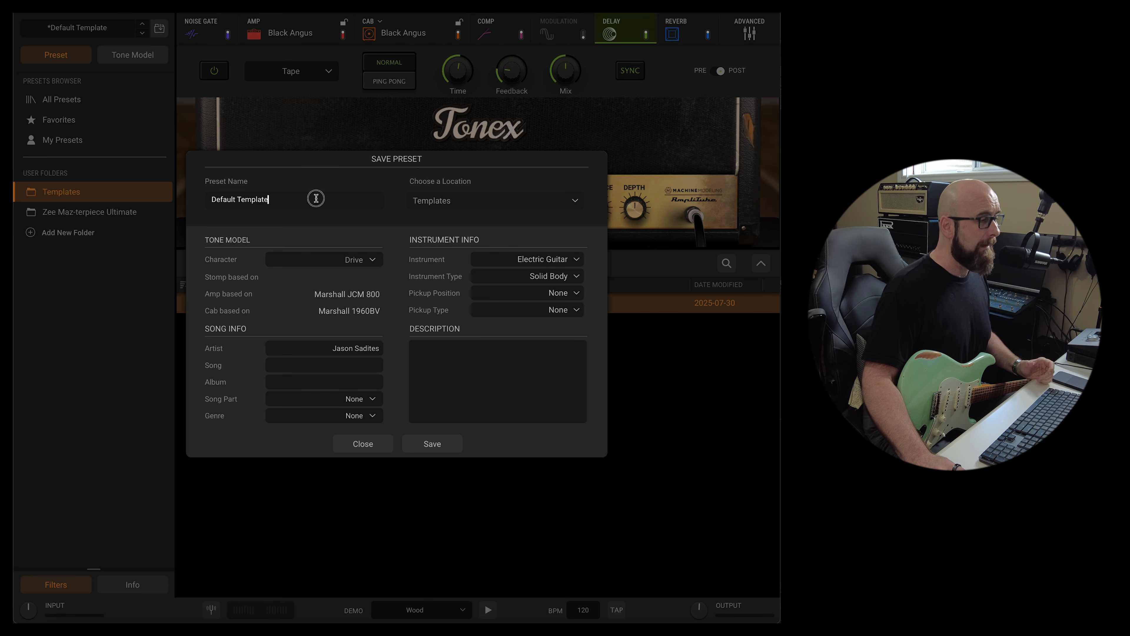
{"action": "type", "text": "Dly"}
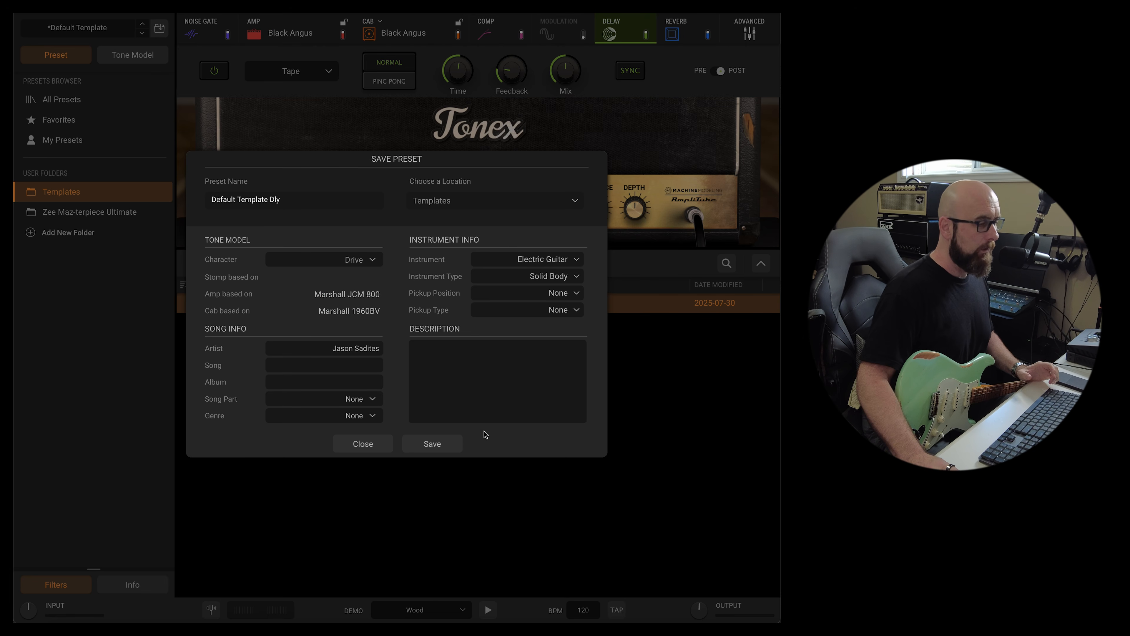
{"action": "left_click", "coordinate": [454, 446]}
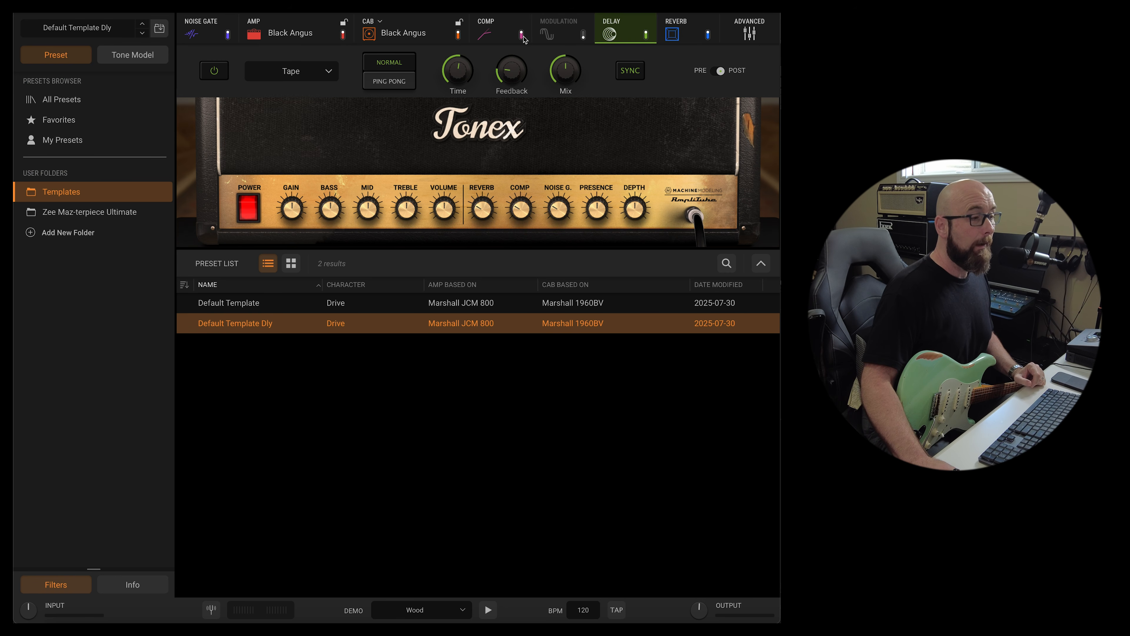
Step: Turn off the delay, change the reverb to Spring 4 and adjust its settings, with the mix at 35
{"action": "left_click", "coordinate": [644, 35]}
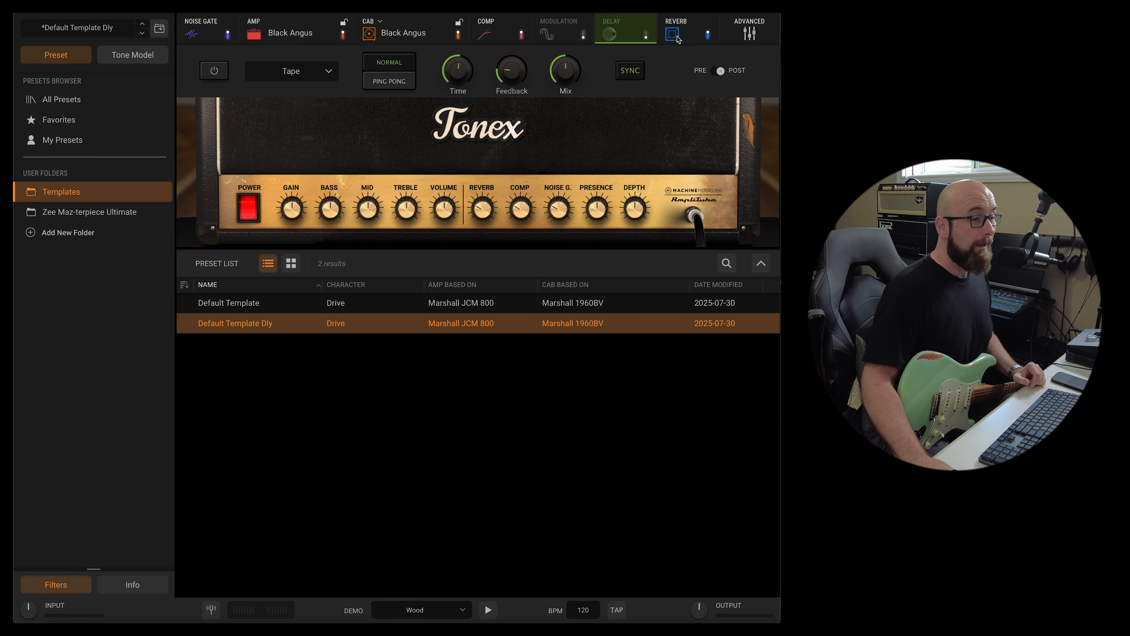
{"action": "left_click", "coordinate": [674, 34]}
{"action": "left_click", "coordinate": [333, 73]}
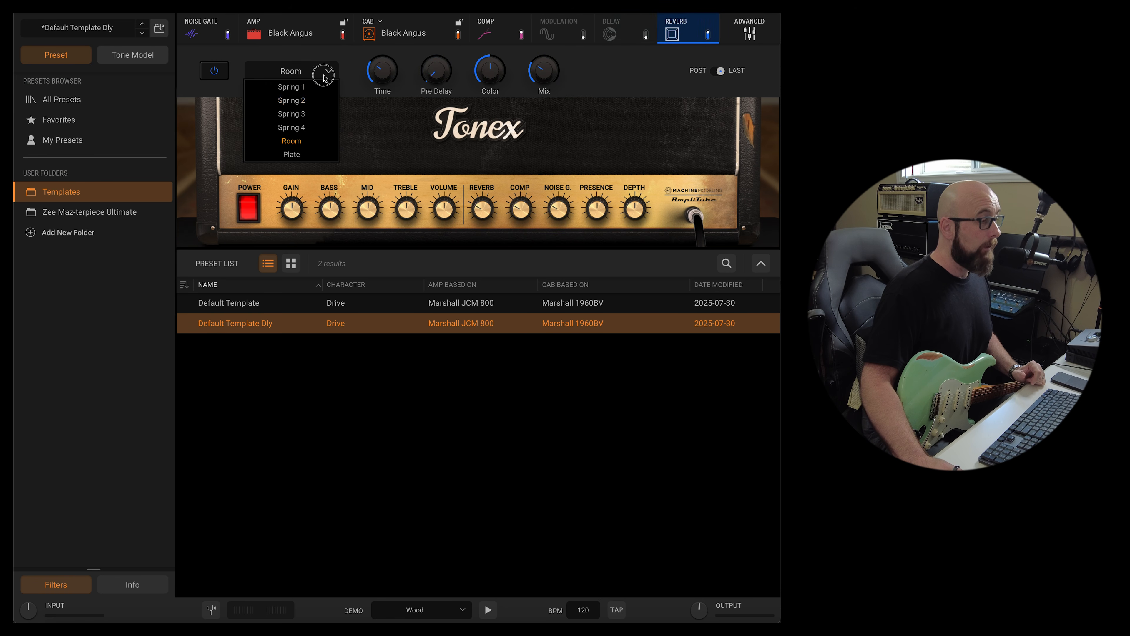
{"action": "left_click", "coordinate": [311, 128]}
{"action": "left_click_drag", "start_coordinate": [382, 95], "coordinate": [383, 105]}
{"action": "left_click_drag", "start_coordinate": [445, 74], "coordinate": [446, 67]}
{"action": "left_click_drag", "start_coordinate": [554, 80], "coordinate": [556, 76]}
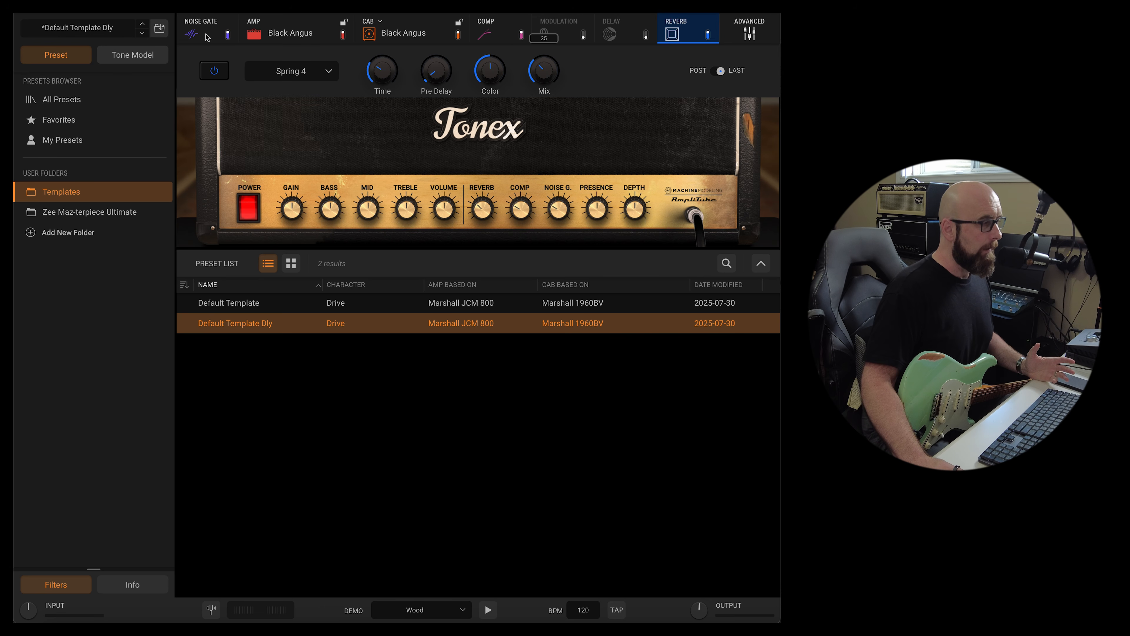
Step: Save the spring reverb version as a new preset named Default Template Spring
{"action": "left_click", "coordinate": [159, 29]}
{"action": "left_click", "coordinate": [301, 200]}
{"action": "key", "text": "BackSpace"}
{"action": "key", "text": "BackSpace"}
{"action": "key", "text": "BackSpace"}
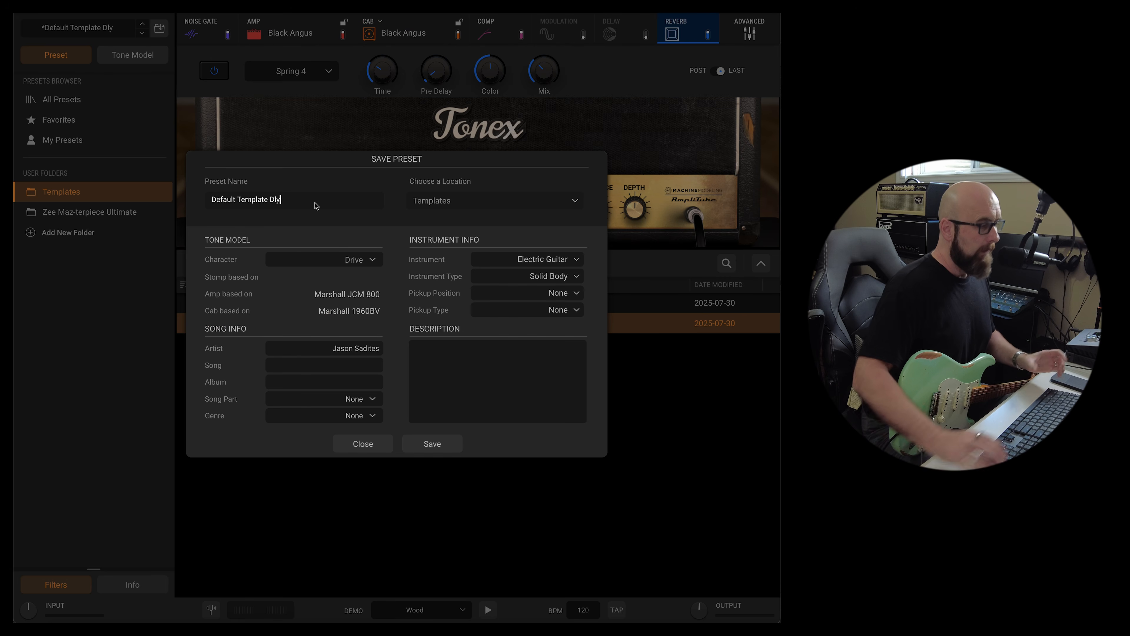
{"action": "type", "text": "Spring"}
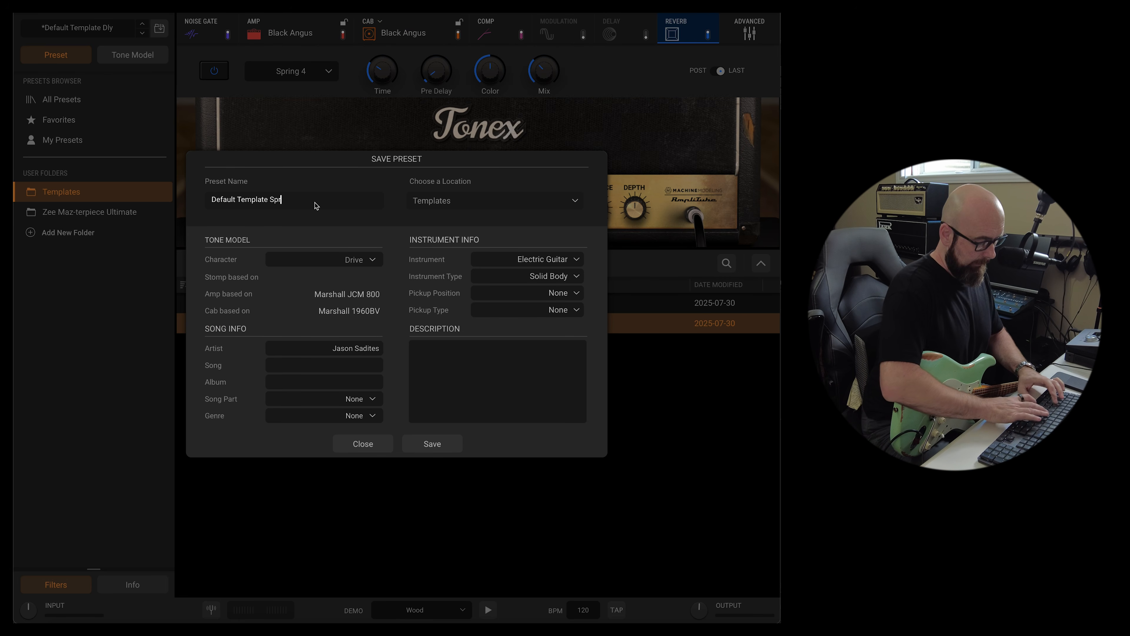
{"action": "key", "text": "Return"}
Step: Load the three Default Template presets in turn to compare their delay and reverb settings
{"action": "left_click", "coordinate": [310, 307]}
{"action": "left_click", "coordinate": [317, 330]}
{"action": "left_click", "coordinate": [332, 323]}
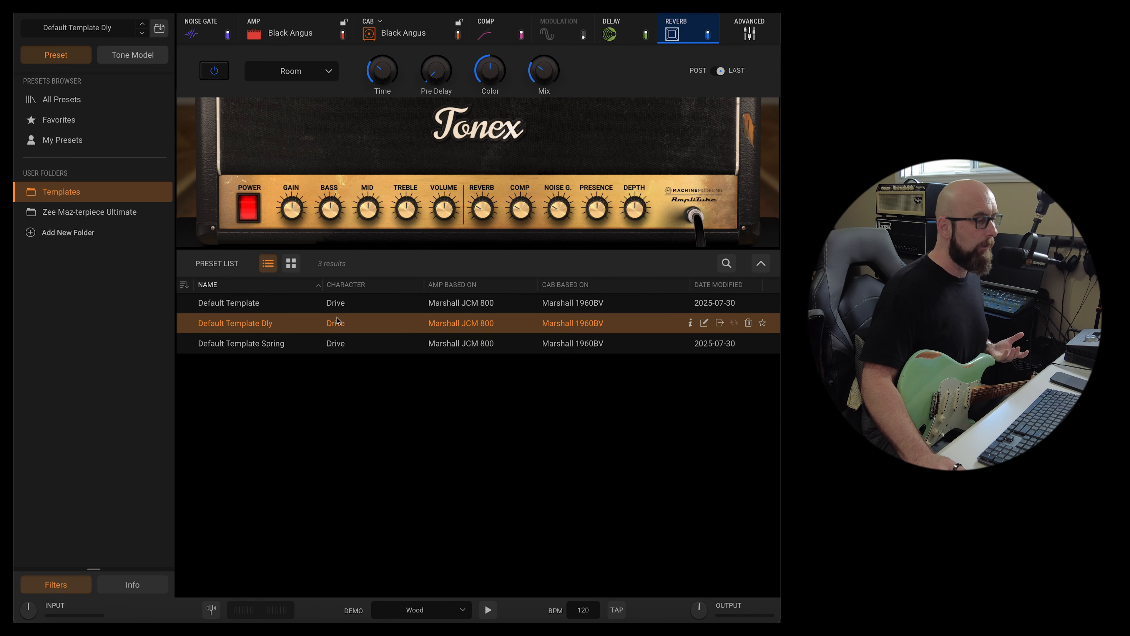
{"action": "left_click", "coordinate": [335, 302]}
{"action": "left_click", "coordinate": [336, 322]}
{"action": "left_click", "coordinate": [344, 345]}
{"action": "left_click", "coordinate": [352, 323]}
{"action": "left_click", "coordinate": [351, 303]}
{"action": "left_click", "coordinate": [354, 323]}
{"action": "left_click", "coordinate": [359, 345]}
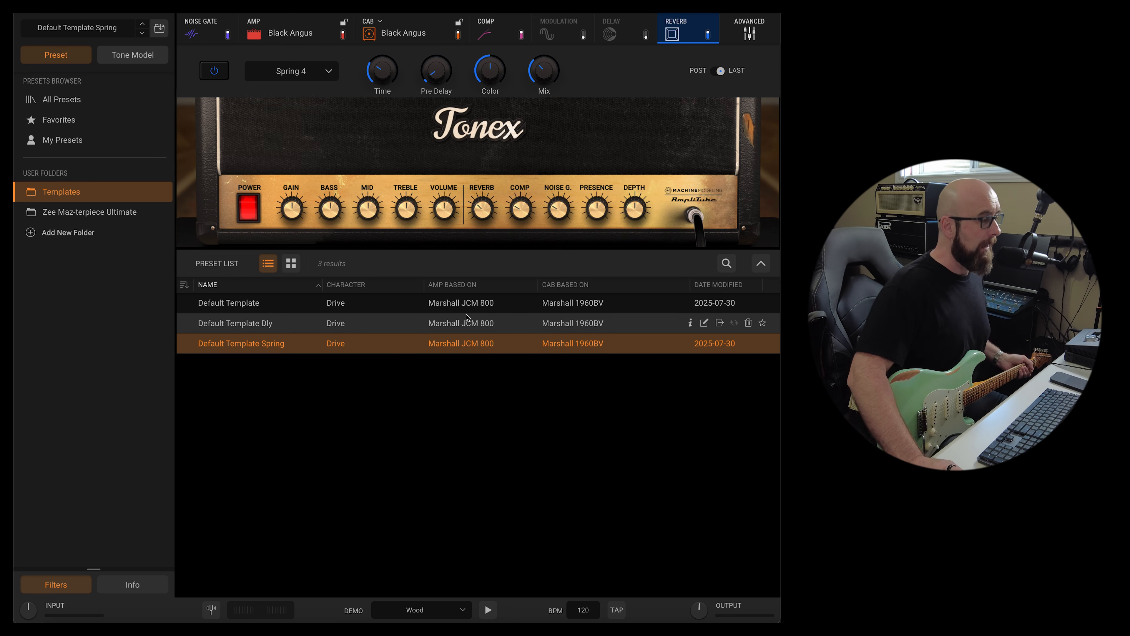
Step: Browse the tone models' Partner Collections down to the Tone Quotient DC Ultimate entry
{"action": "left_click", "coordinate": [149, 60]}
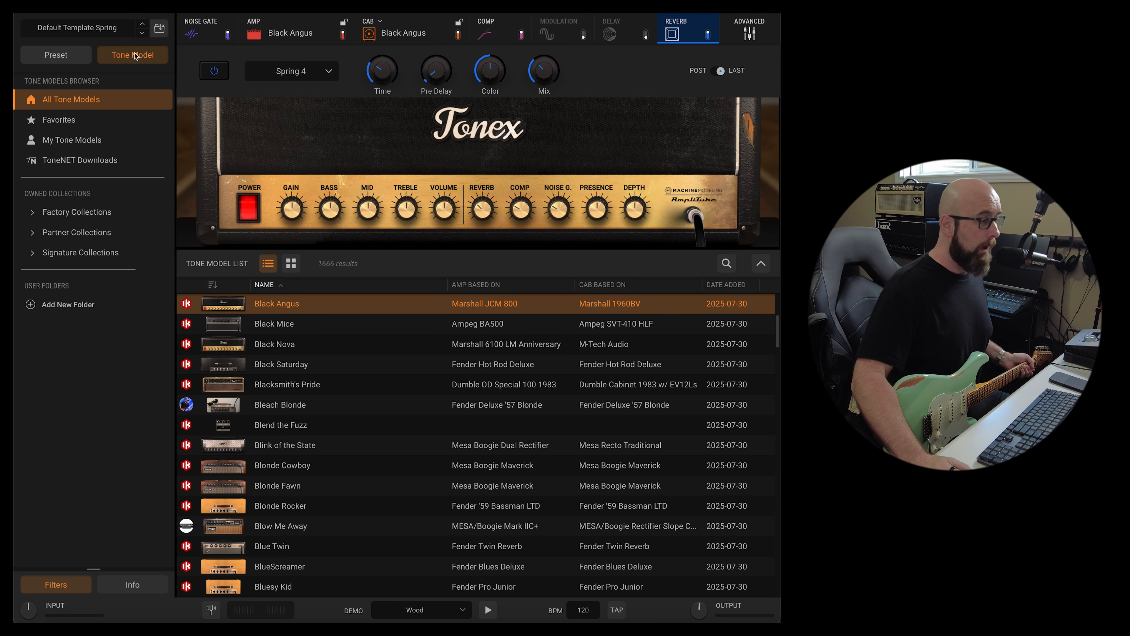
{"action": "left_click", "coordinate": [97, 232]}
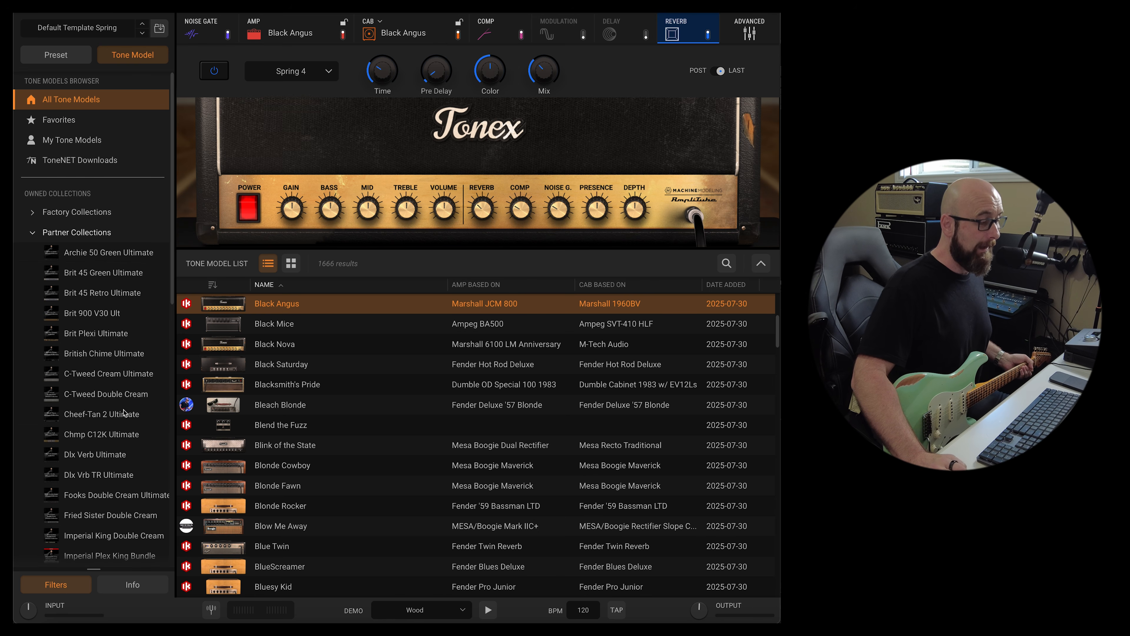
{"action": "scroll", "coordinate": [125, 410], "scroll_direction": "down", "scroll_amount": 10}
{"action": "scroll", "coordinate": [125, 412], "scroll_direction": "down", "scroll_amount": 8}
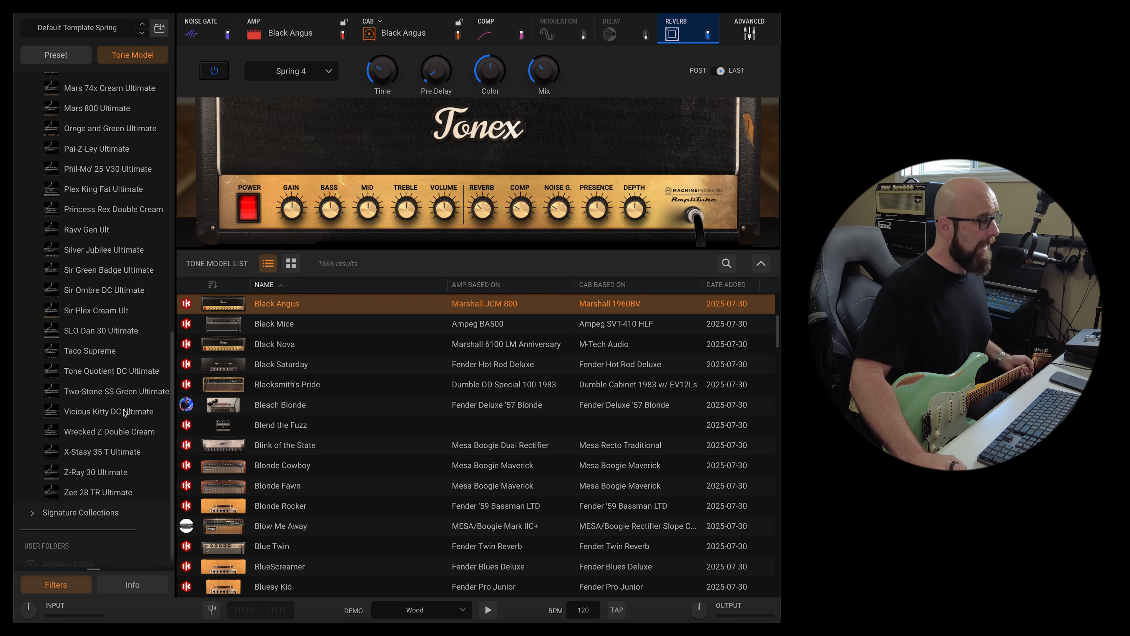
Step: Switch off all the effects in the current preset, leaving only the amp and cab active
{"action": "left_click", "coordinate": [747, 36]}
{"action": "left_click", "coordinate": [758, 70]}
{"action": "left_click", "coordinate": [771, 34]}
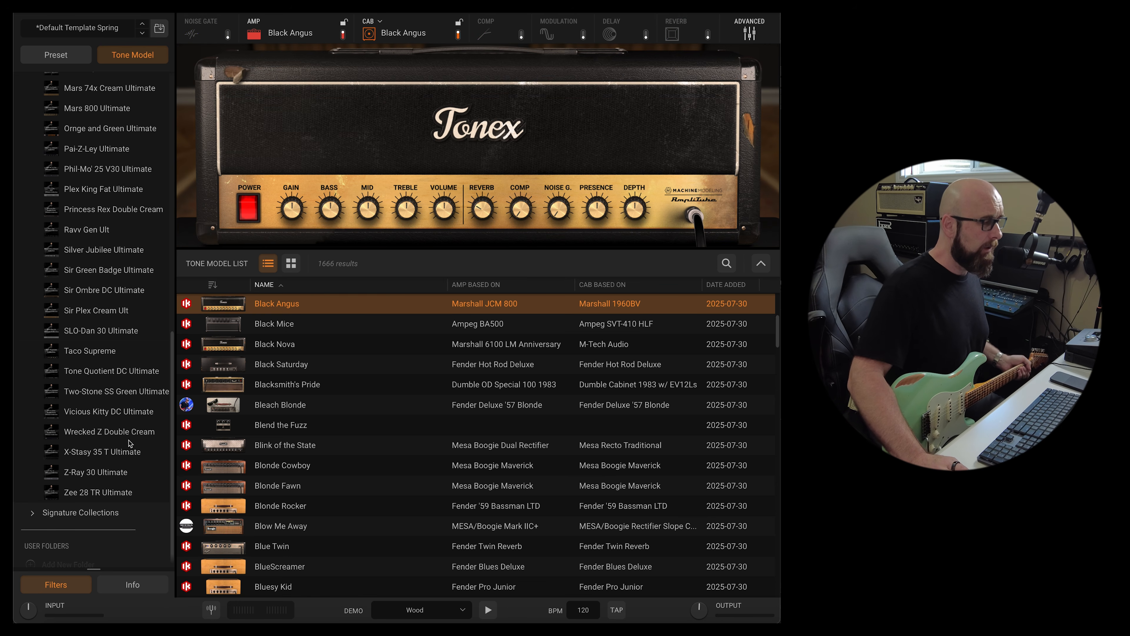
Step: Open the Tone Quotient DC Ultimate collection and audition its 1-3 (H) and 1-1 (H) tone models, ending on 1-3 (H)
{"action": "left_click", "coordinate": [120, 377]}
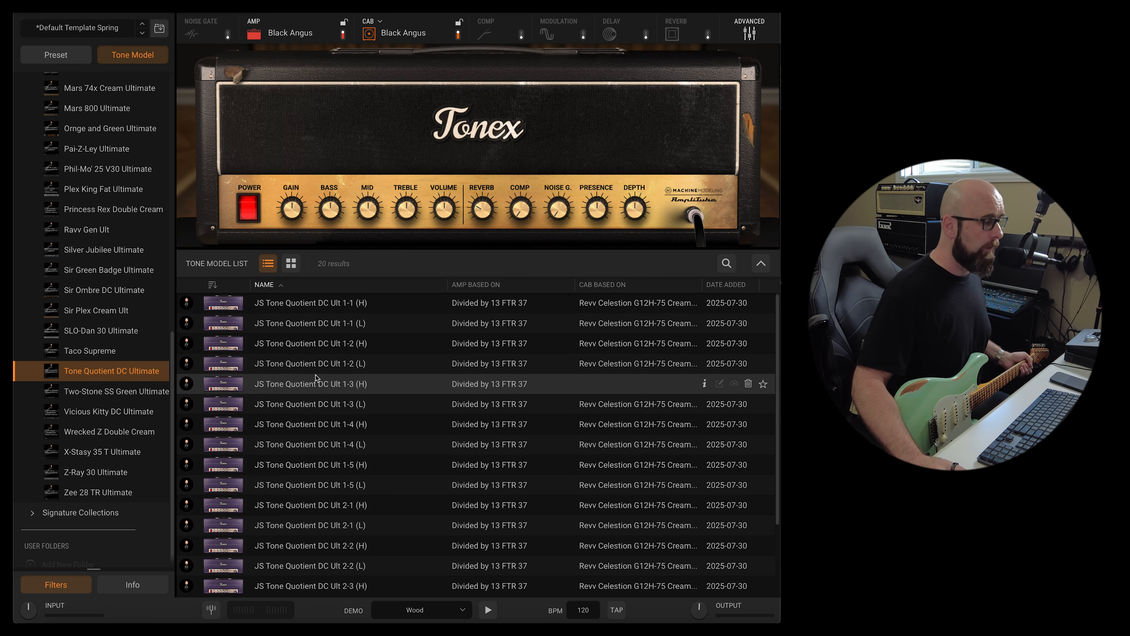
{"action": "double_click", "coordinate": [319, 385]}
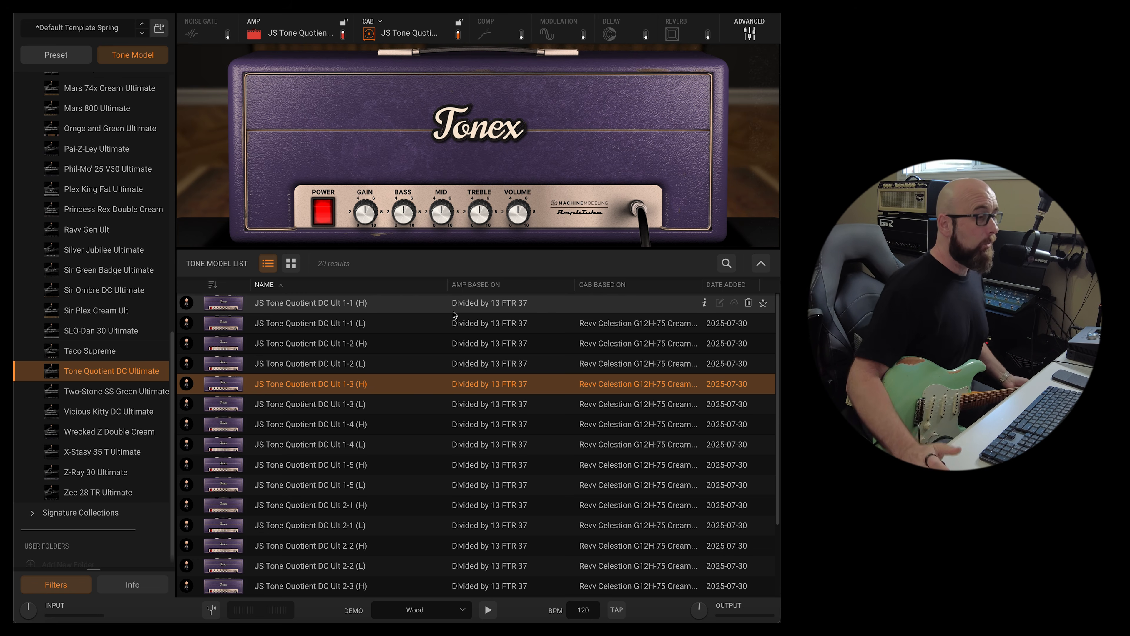
{"action": "left_click", "coordinate": [426, 310]}
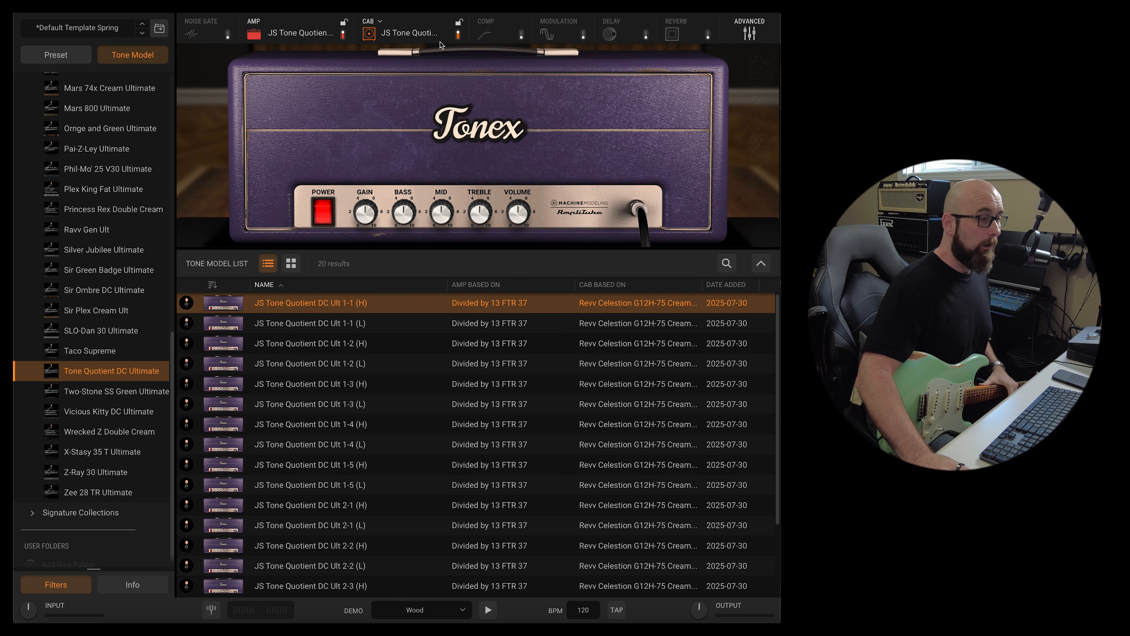
{"action": "left_click", "coordinate": [331, 388]}
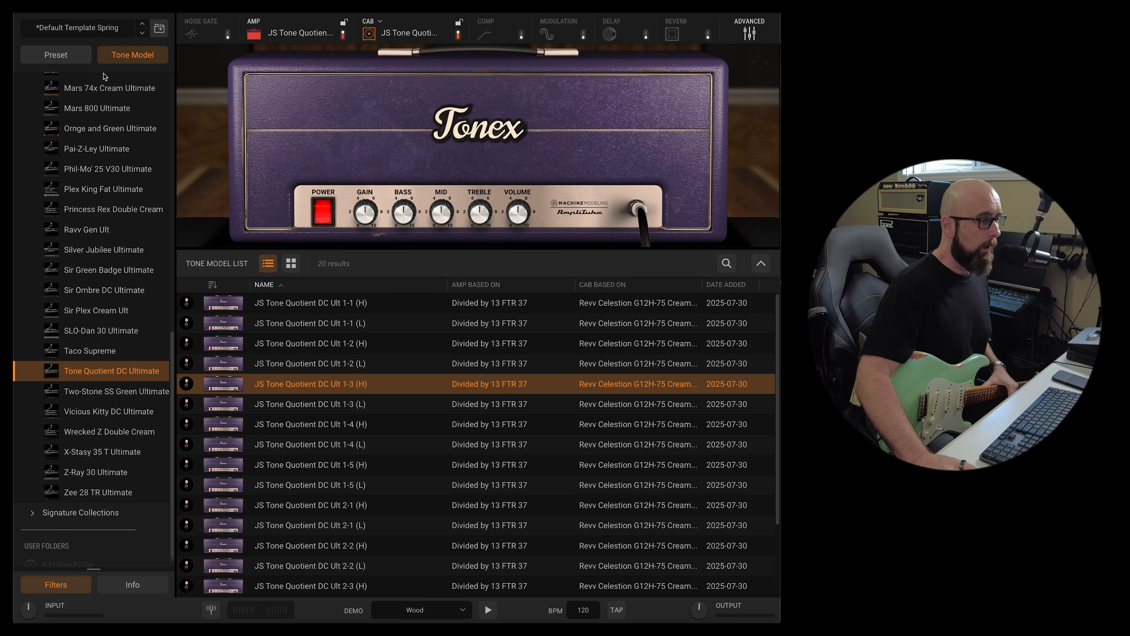
Step: Load the Default Template preset and swap its tone model for JS Tone Quotient DC Ult 1-3 (H)
{"action": "left_click", "coordinate": [64, 57]}
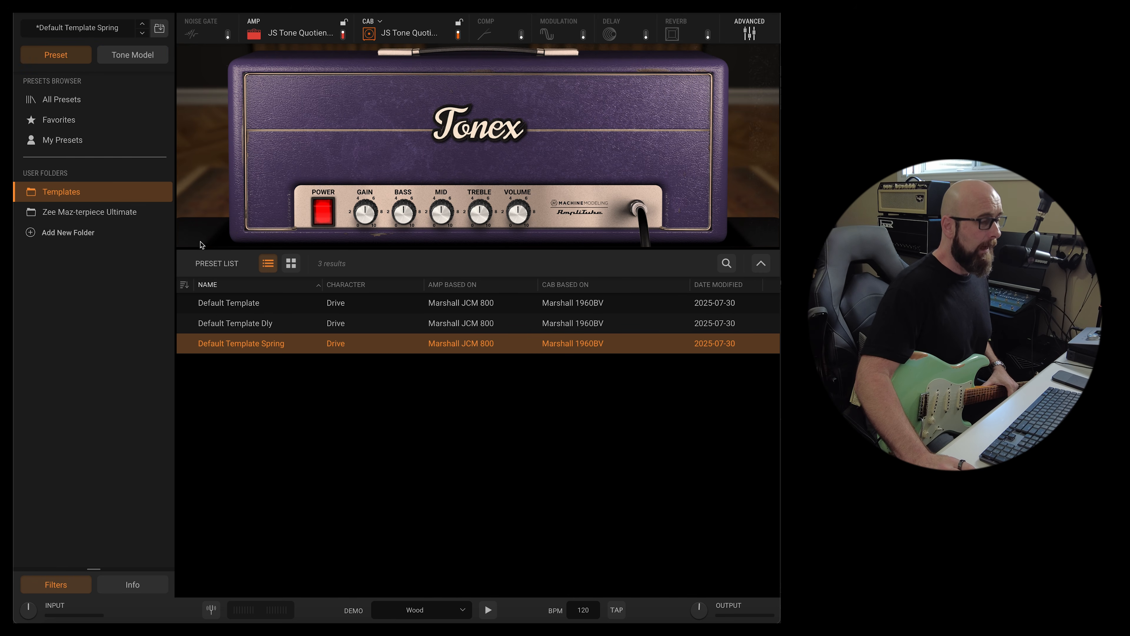
{"action": "left_click", "coordinate": [249, 305]}
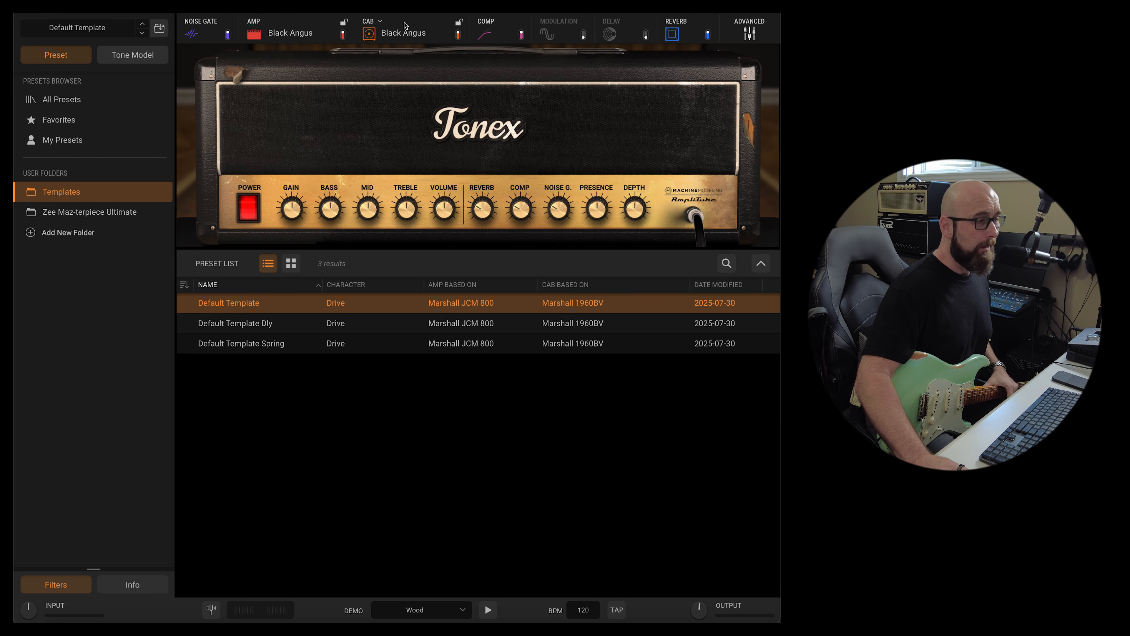
{"action": "left_click", "coordinate": [136, 59]}
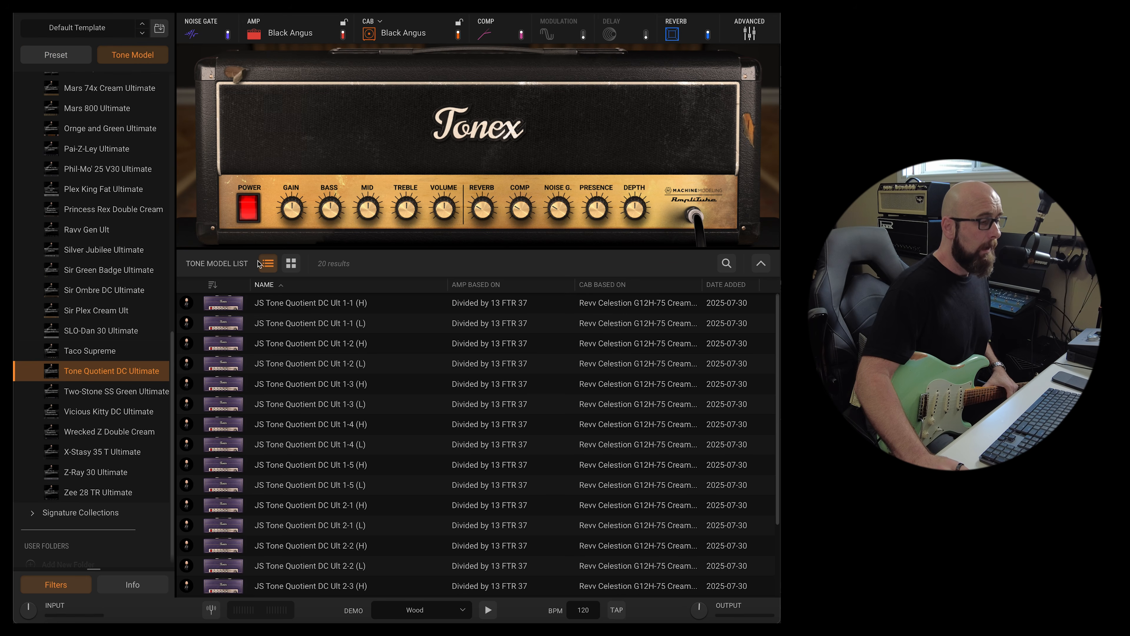
{"action": "left_click", "coordinate": [299, 393]}
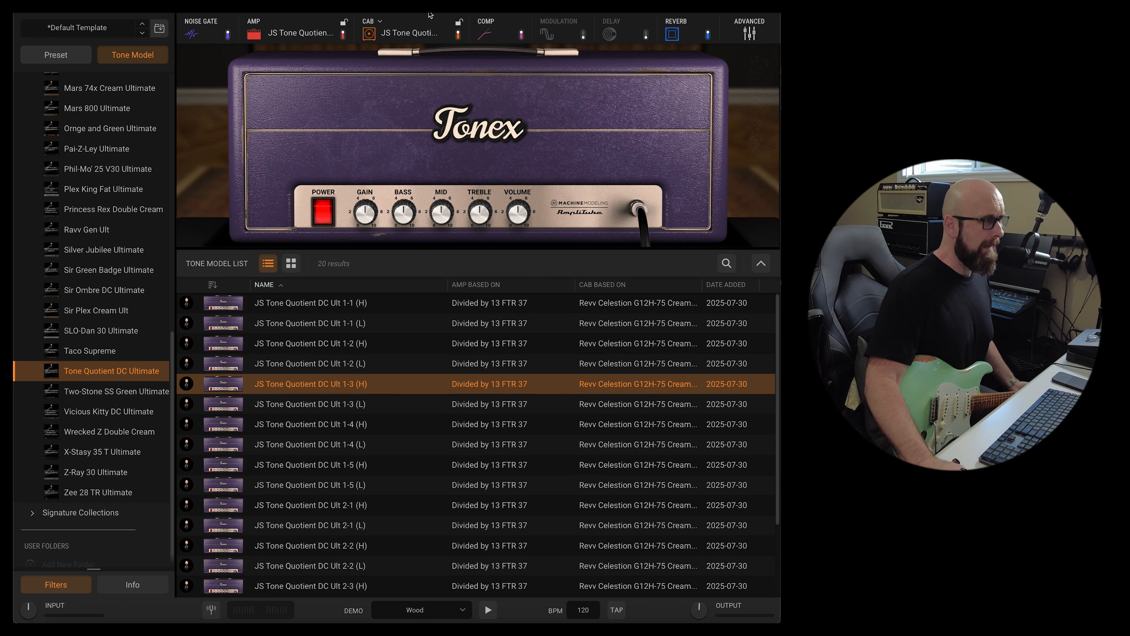
Step: Create a preset folder named Tone Quotient while saving, but close the save dialog without saving the preset
{"action": "left_click", "coordinate": [161, 29]}
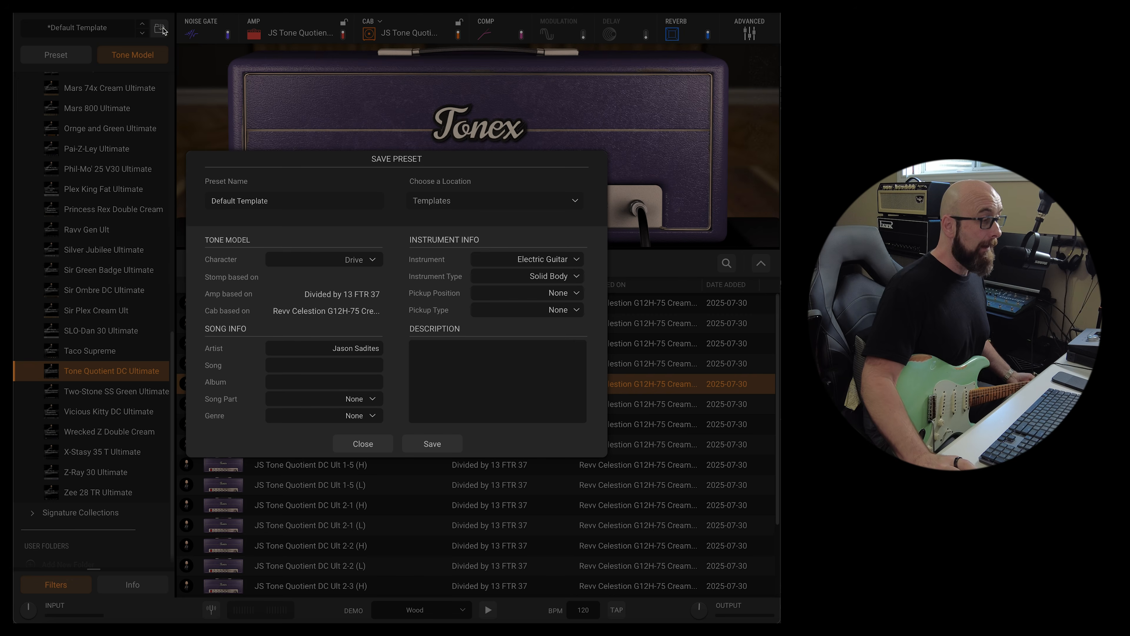
{"action": "left_click", "coordinate": [482, 210]}
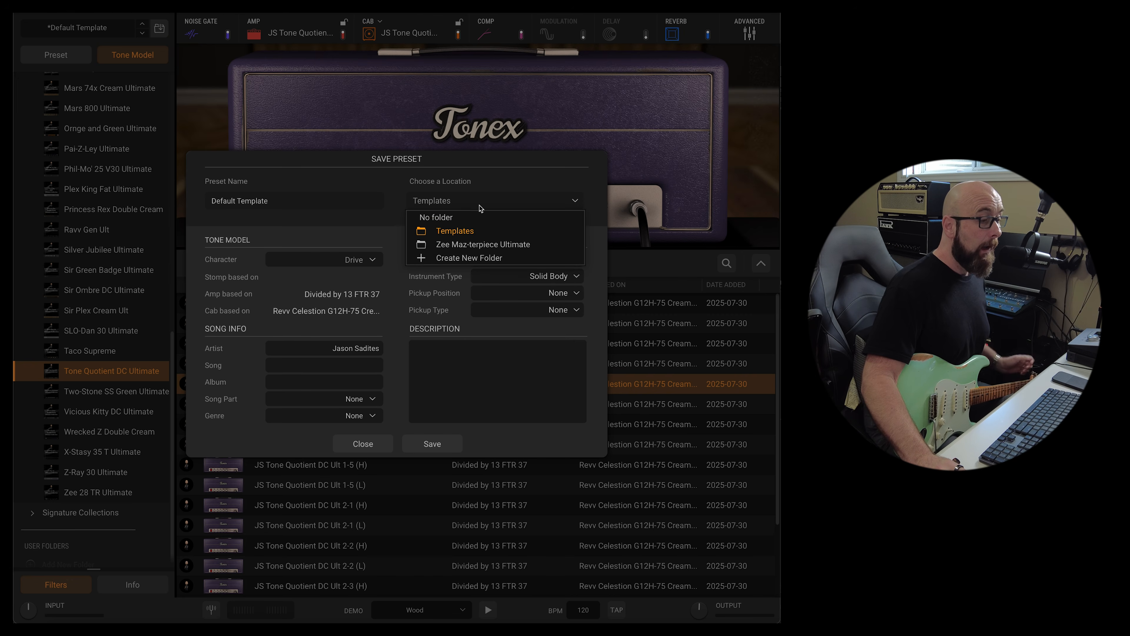
{"action": "left_click", "coordinate": [477, 260]}
{"action": "left_click", "coordinate": [425, 308]}
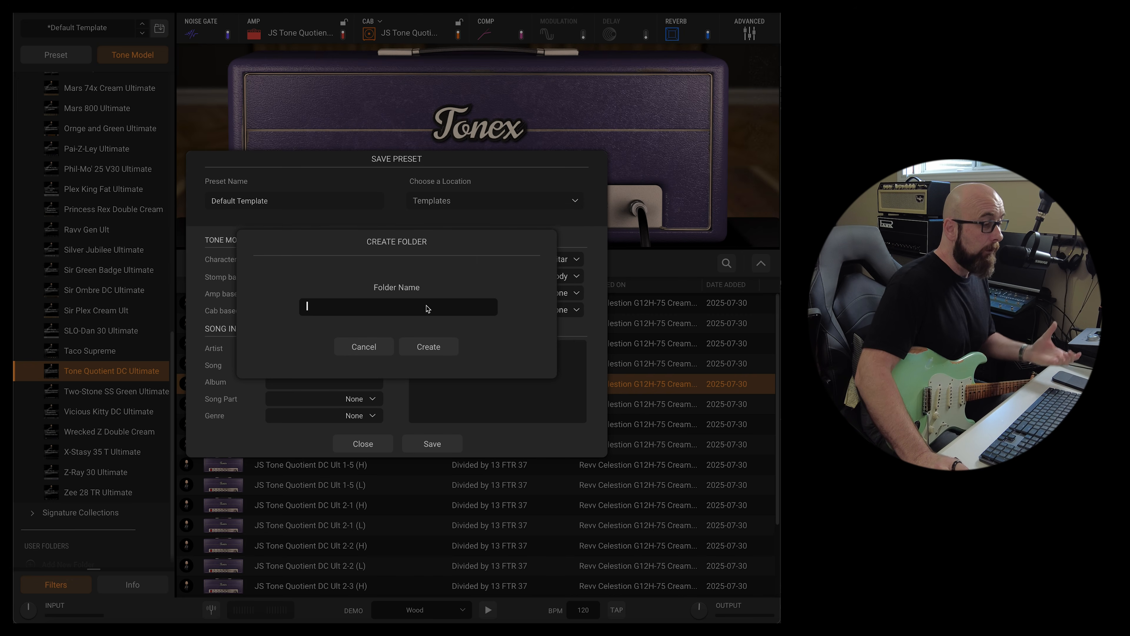
{"action": "type", "text": "Tone "}
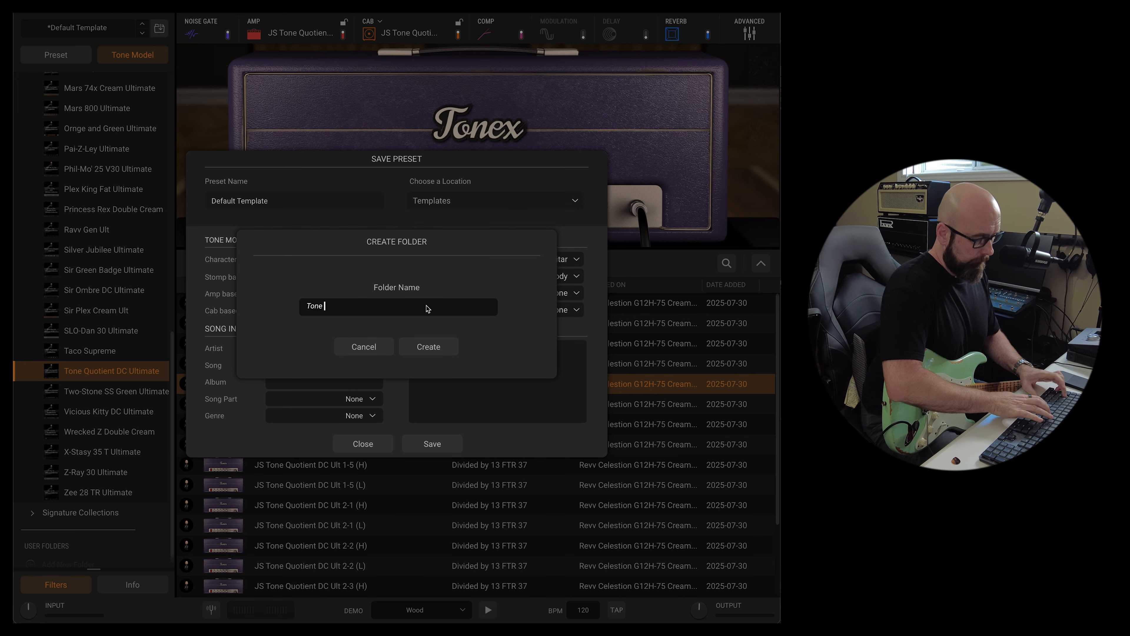
{"action": "type", "text": "Quotient"}
{"action": "key", "text": "Return"}
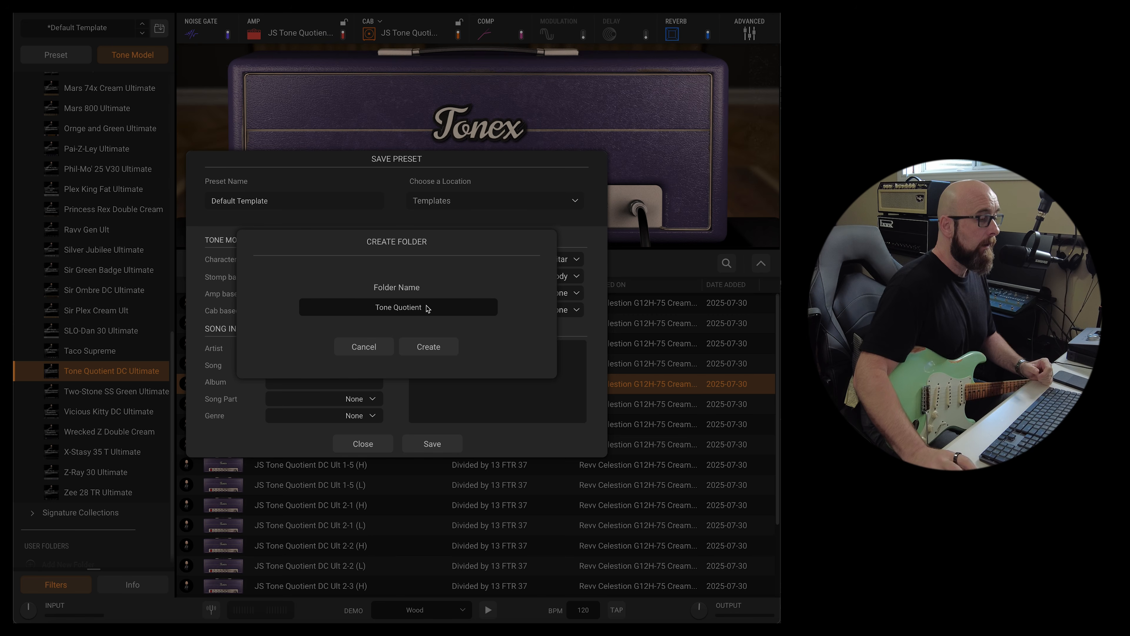
{"action": "left_click", "coordinate": [434, 343]}
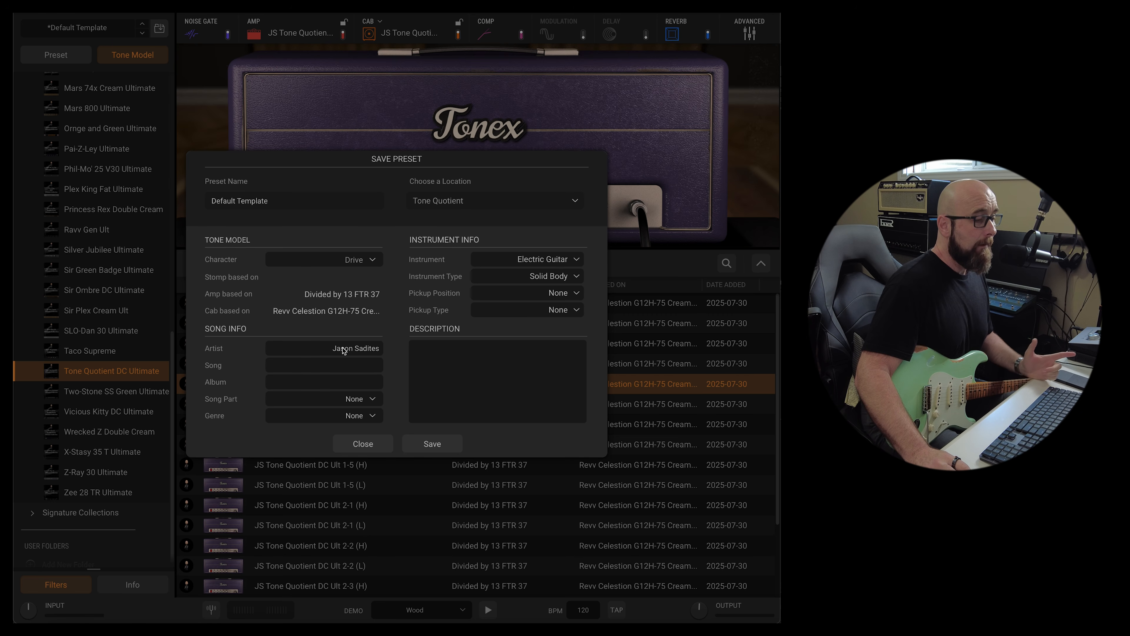
{"action": "left_click", "coordinate": [362, 443]}
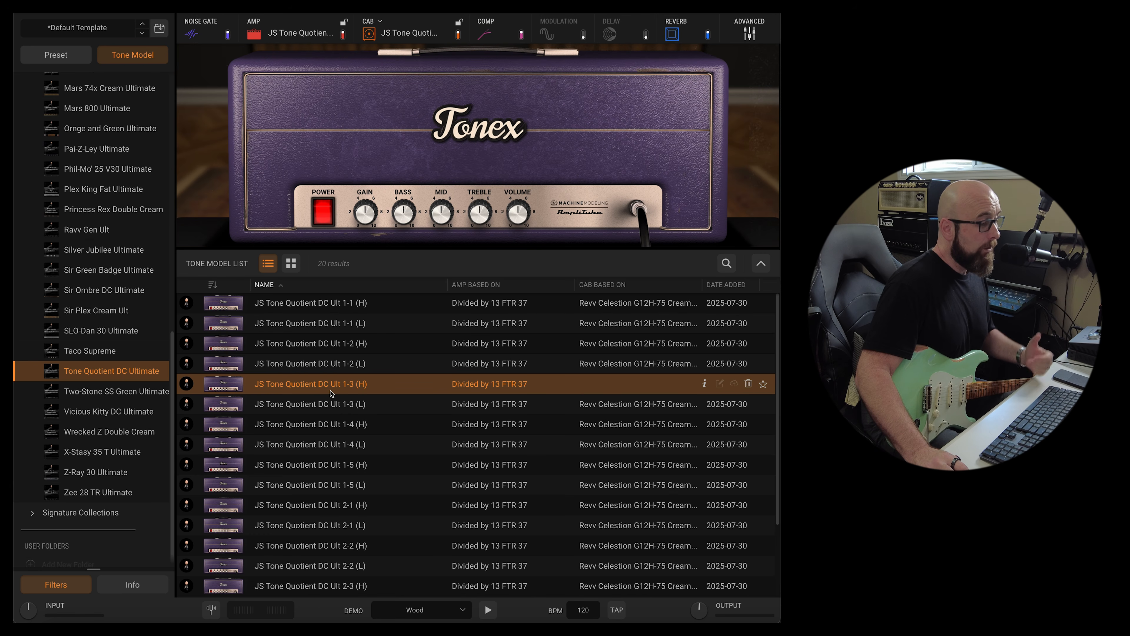
Step: Save the preset under the name Tone Quotient1-3 (H) in the Tone Quotient folder
{"action": "left_click", "coordinate": [159, 28]}
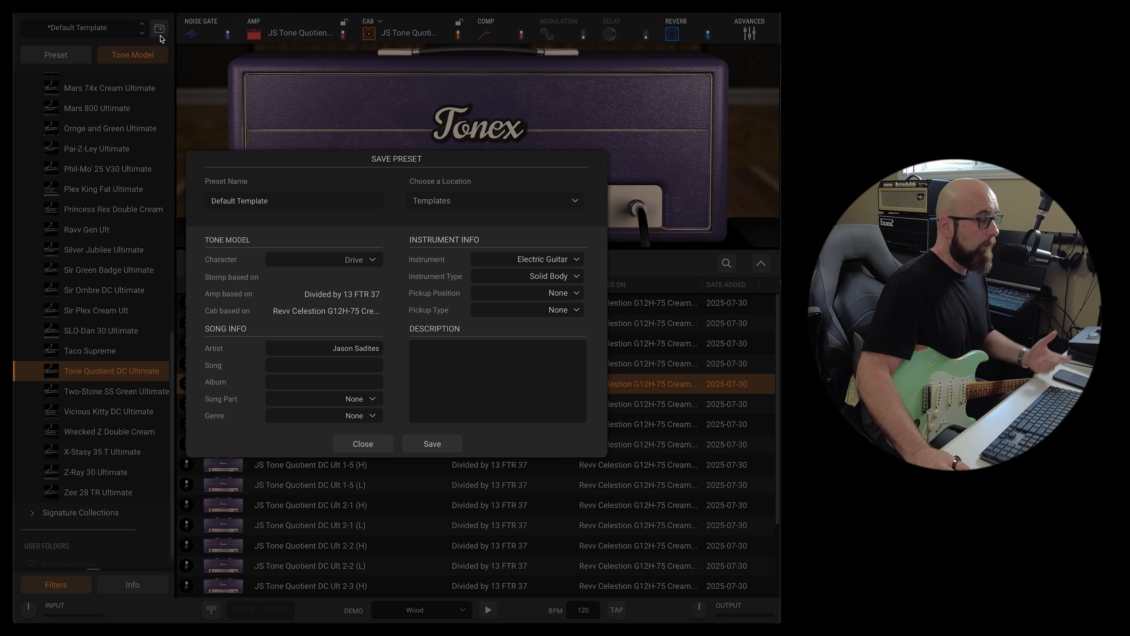
{"action": "left_click", "coordinate": [262, 202]}
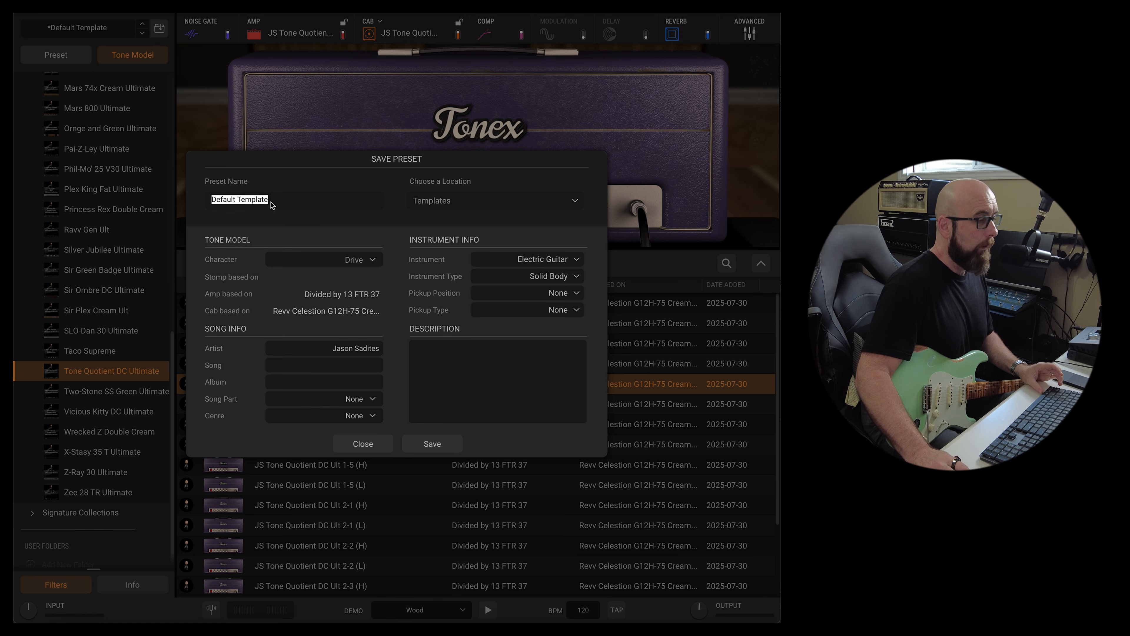
{"action": "left_click", "coordinate": [411, 200]}
{"action": "left_click", "coordinate": [458, 245]}
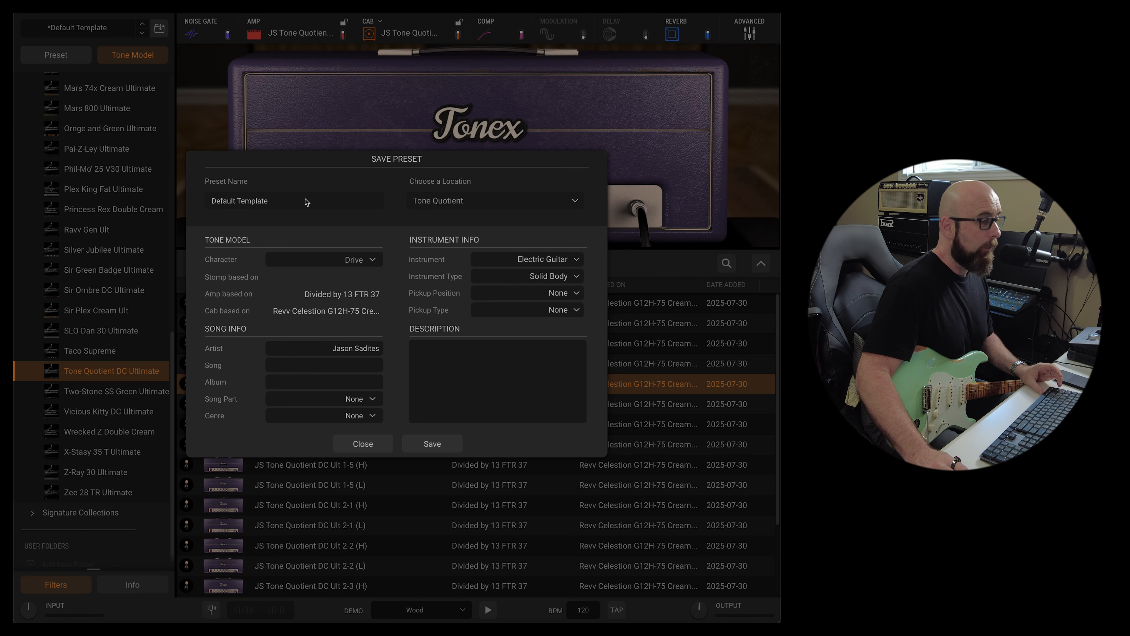
{"action": "left_click", "coordinate": [301, 203]}
{"action": "type", "text": "Ton"}
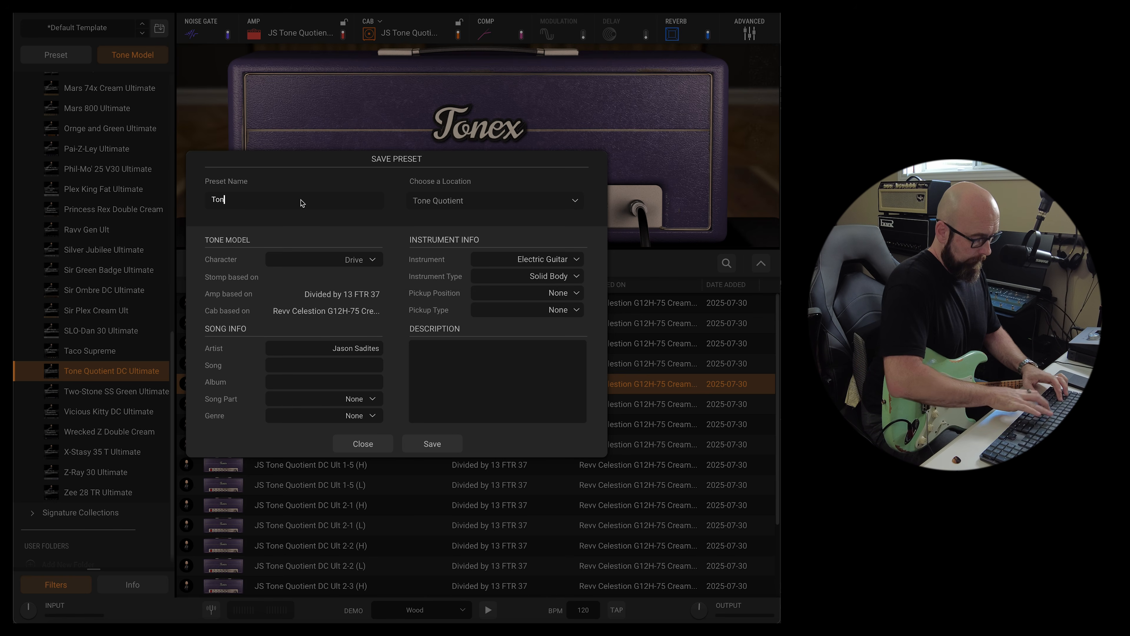
{"action": "type", "text": "e Quotient1"}
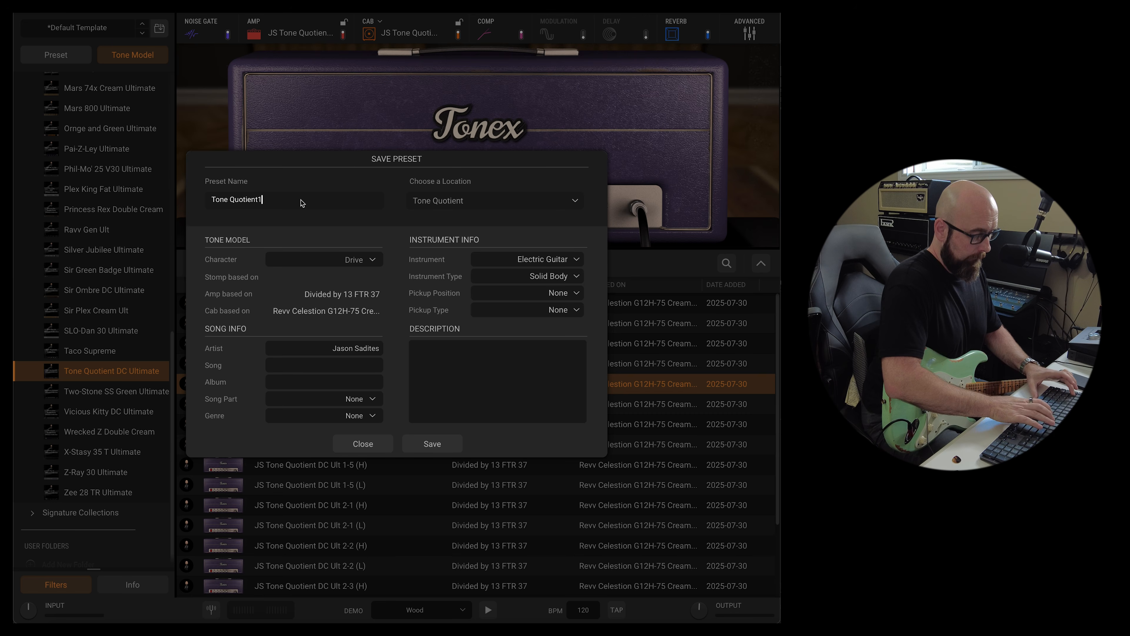
{"action": "type", "text": "-3 (H"}
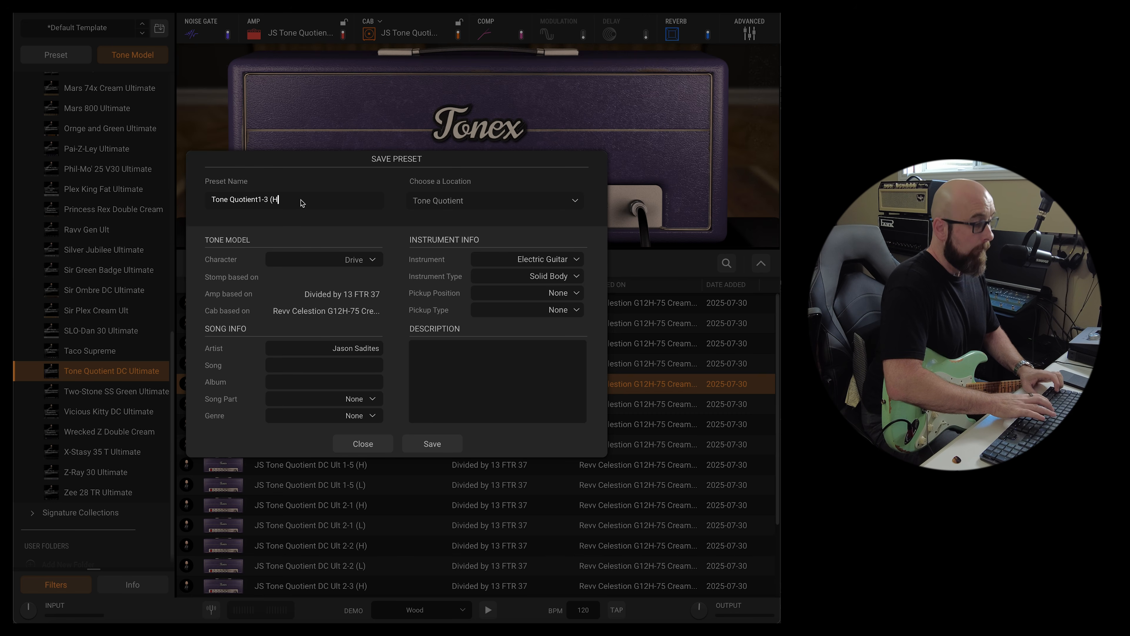
{"action": "type", "text": ")"}
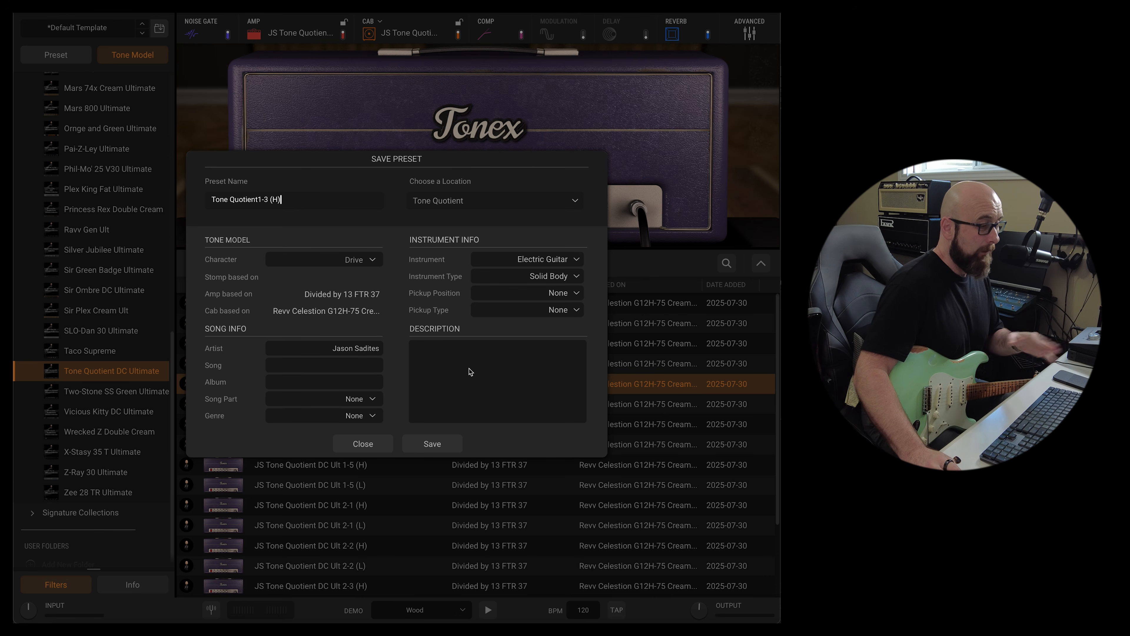
{"action": "left_click", "coordinate": [432, 444]}
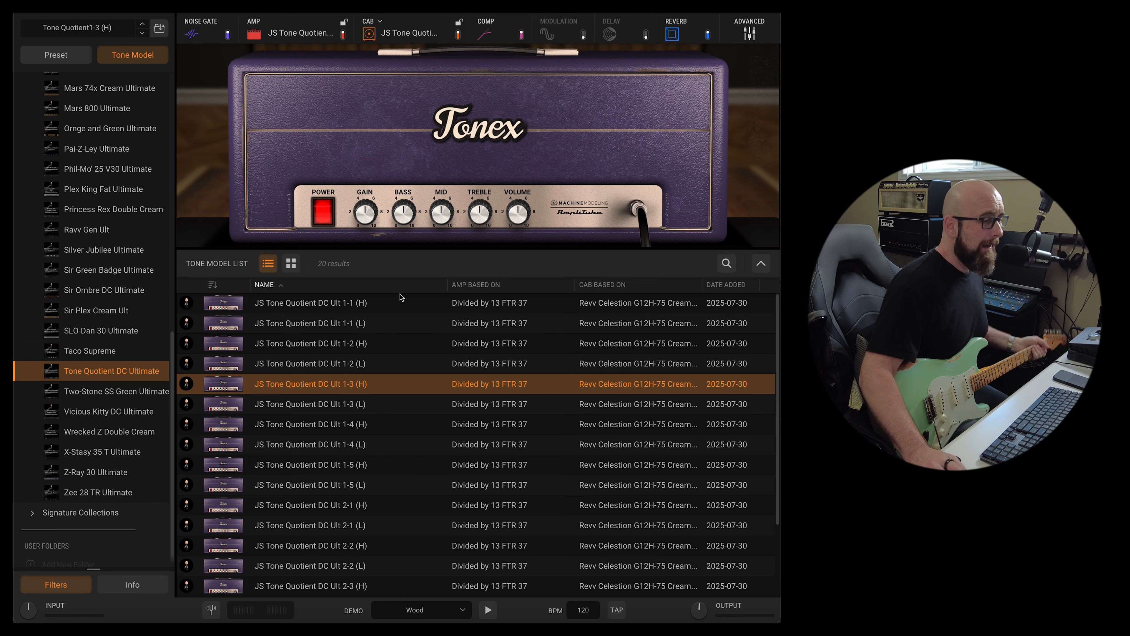
Step: Audition the 1-1 and 1-2 tone models of the collection and load JS Tone Quotient DC Ult 1-1 (H)
{"action": "left_click", "coordinate": [401, 303]}
{"action": "left_click", "coordinate": [401, 323]}
{"action": "left_click", "coordinate": [401, 345]}
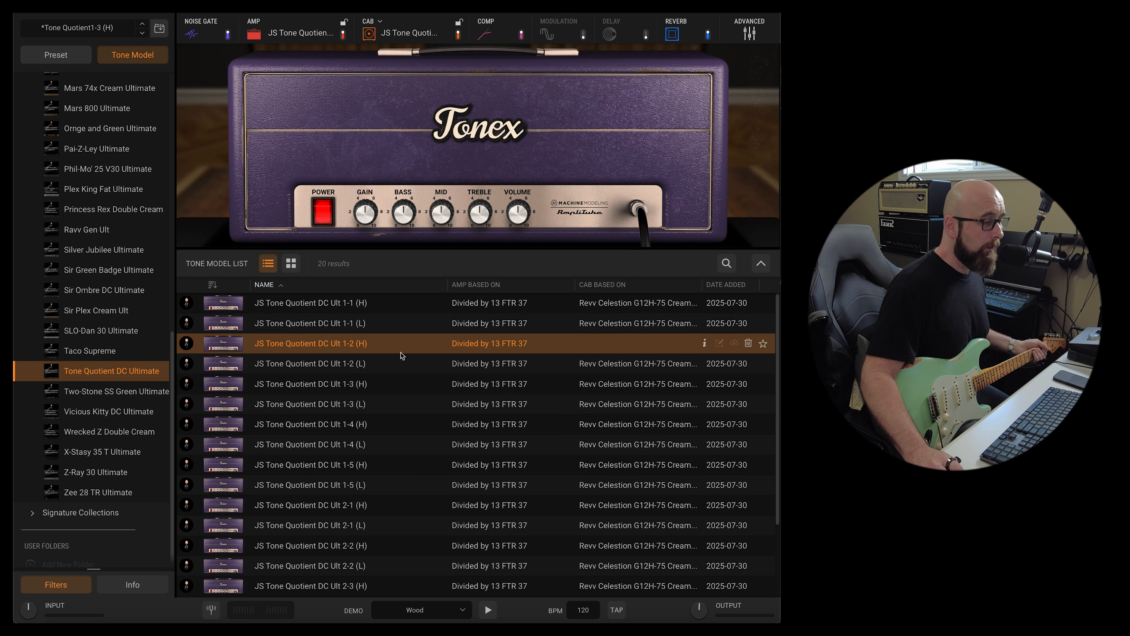
{"action": "left_click", "coordinate": [402, 360]}
{"action": "left_click", "coordinate": [402, 306]}
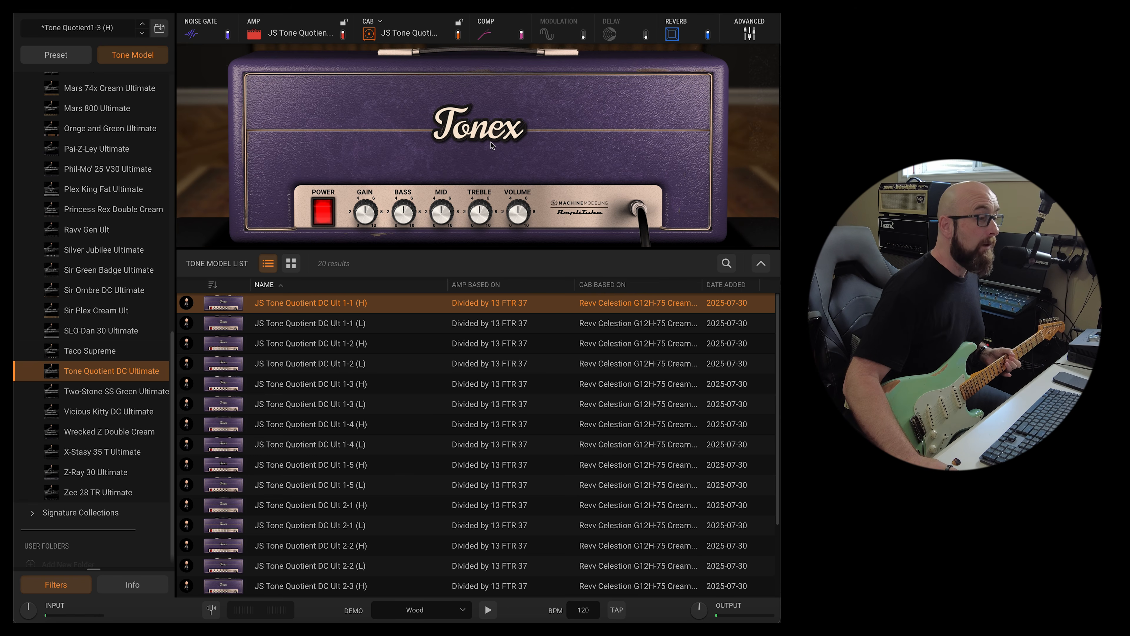
Step: Raise the compressor's gain and bring its threshold up to about the middle of its range
{"action": "left_click", "coordinate": [499, 27]}
{"action": "left_click_drag", "start_coordinate": [459, 78], "coordinate": [458, 59]}
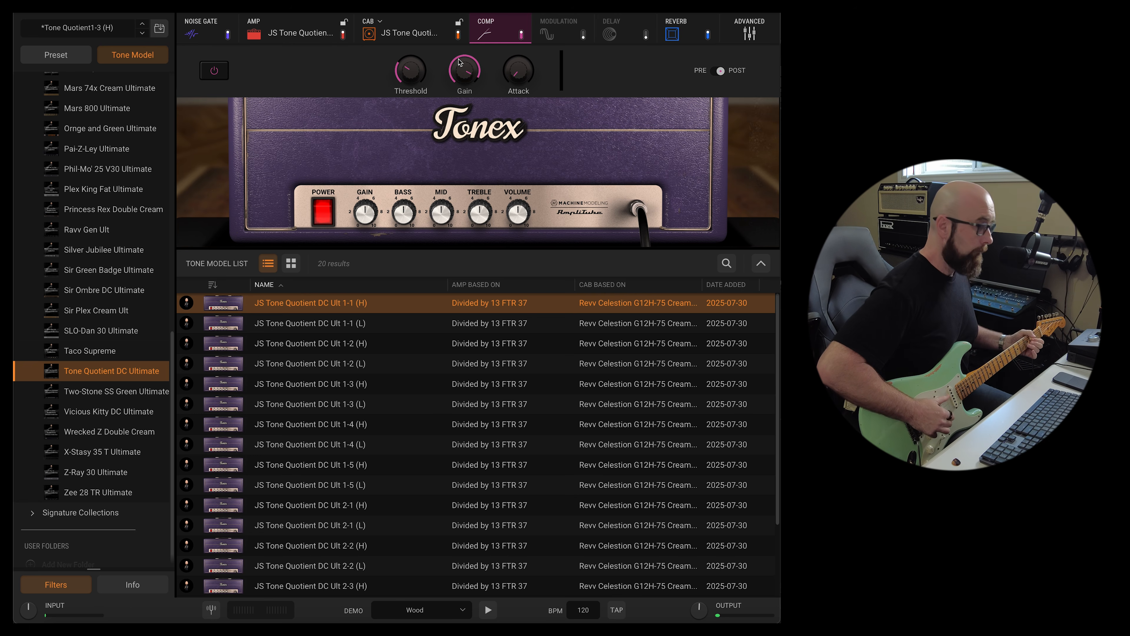
{"action": "left_click", "coordinate": [454, 71]}
{"action": "left_click_drag", "start_coordinate": [390, 73], "coordinate": [401, 56]}
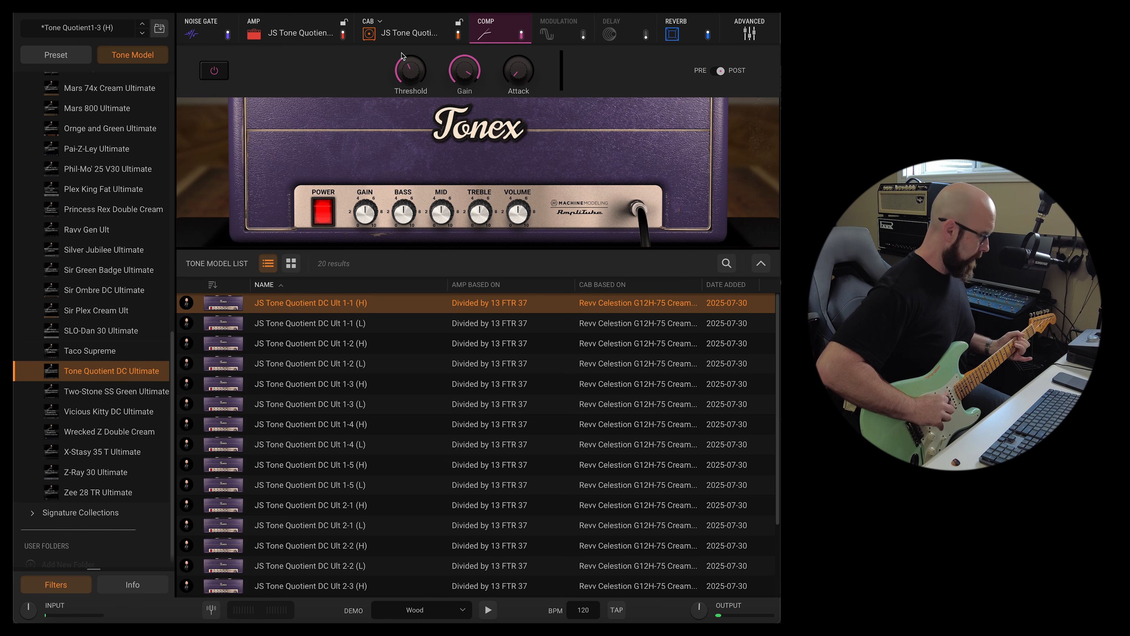
{"action": "left_click_drag", "start_coordinate": [413, 80], "coordinate": [416, 65]}
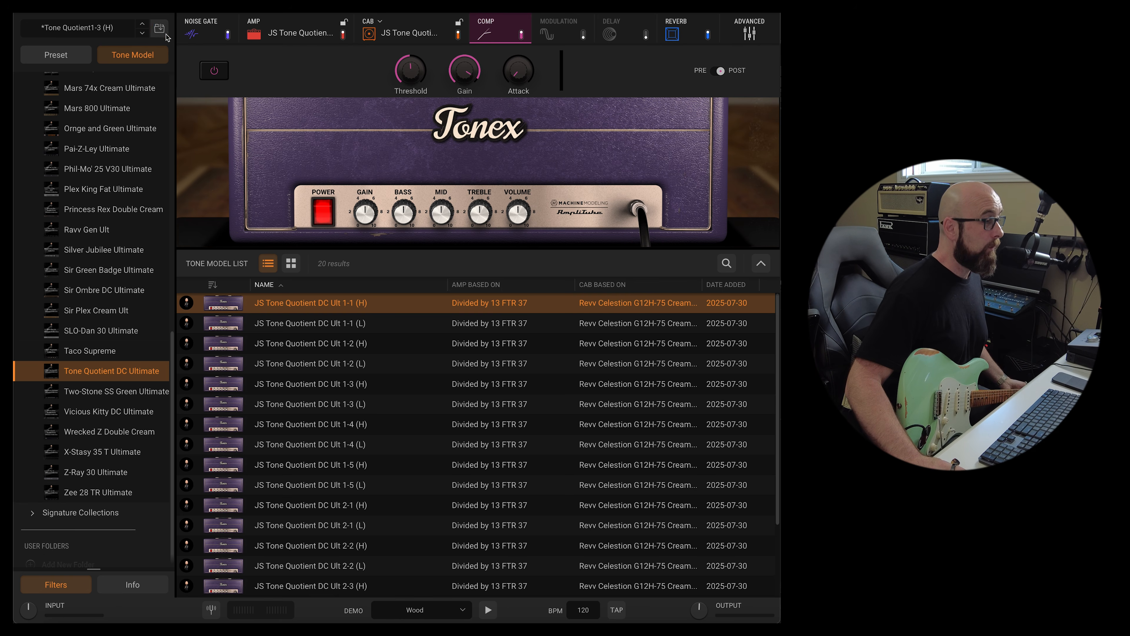
Step: Save the preset as Tone Quotient1-1 (H) in the Tone Quotient folder, and open that folder in the presets browser
{"action": "left_click", "coordinate": [159, 28]}
{"action": "left_click", "coordinate": [269, 207]}
{"action": "left_click", "coordinate": [268, 206]}
{"action": "left_click", "coordinate": [268, 200]}
{"action": "key", "text": "BackSpace"}
{"action": "type", "text": "1"}
{"action": "key", "text": "Return"}
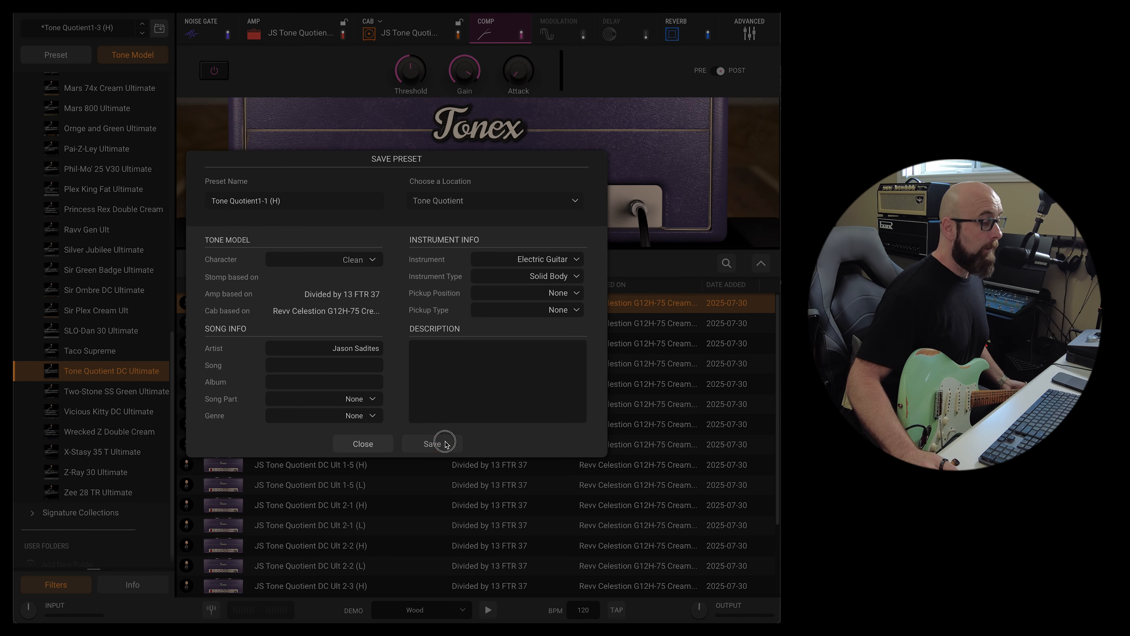
{"action": "left_click", "coordinate": [432, 444]}
{"action": "left_click", "coordinate": [67, 58]}
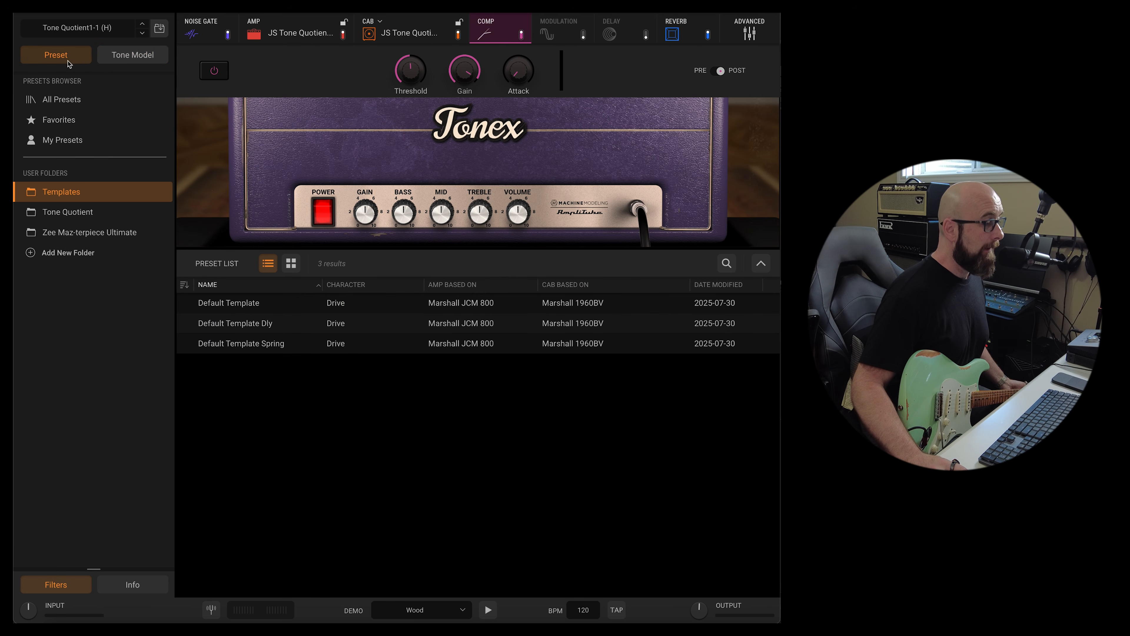
{"action": "left_click", "coordinate": [74, 213]}
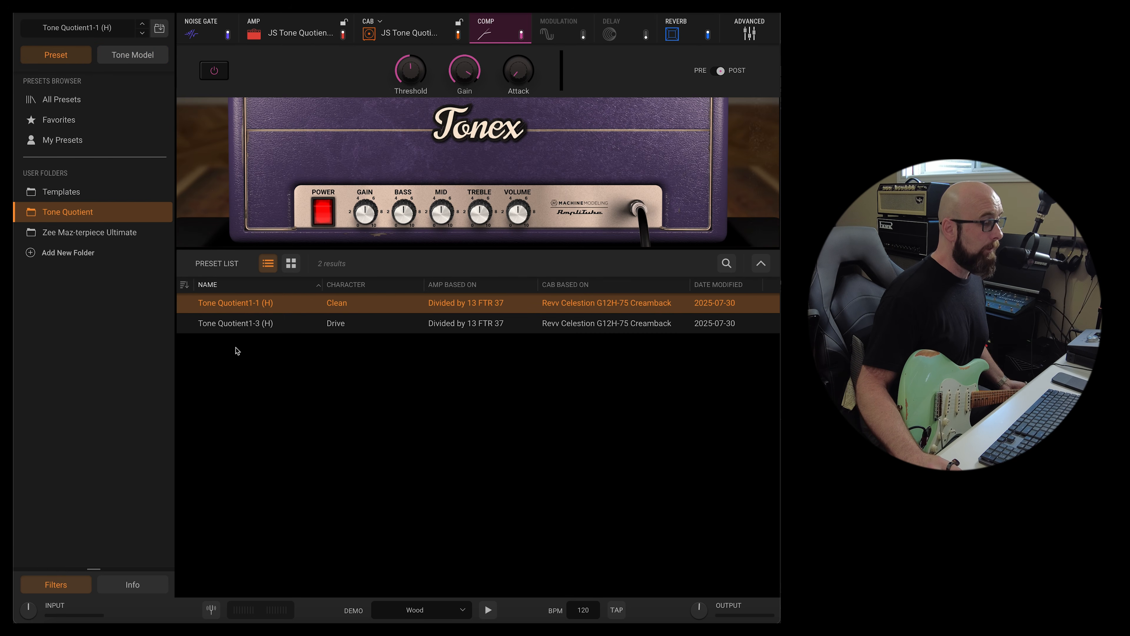
Step: Audition the Tone Quotient1-3 (H) and Tone Quotient1-1 (H) presets against each other
{"action": "left_click", "coordinate": [249, 326]}
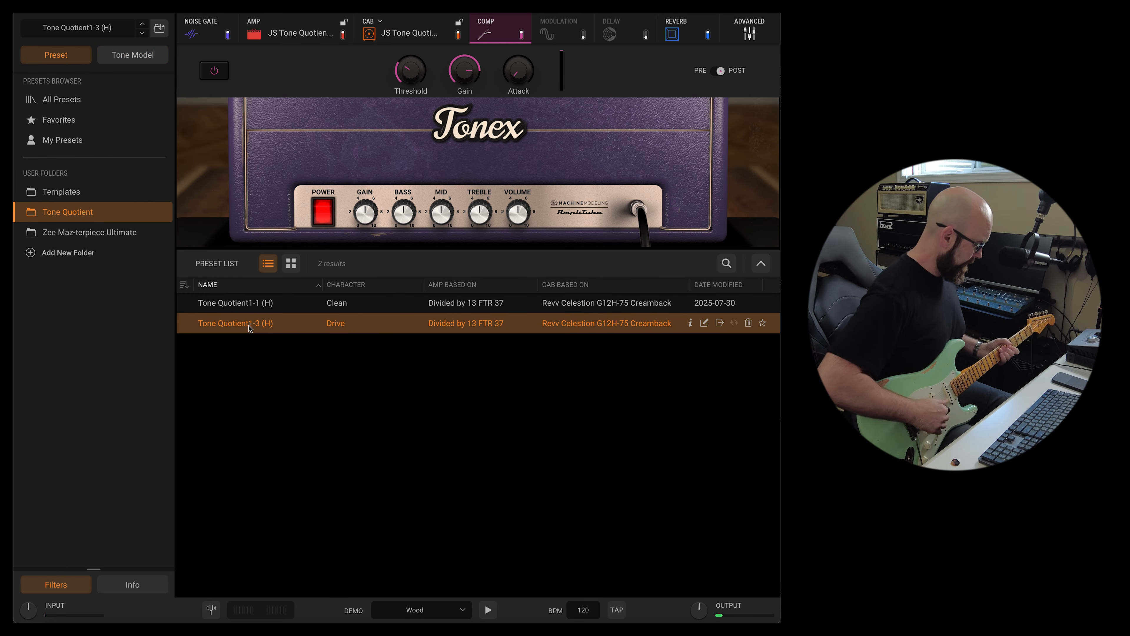
{"action": "key", "text": "Up"}
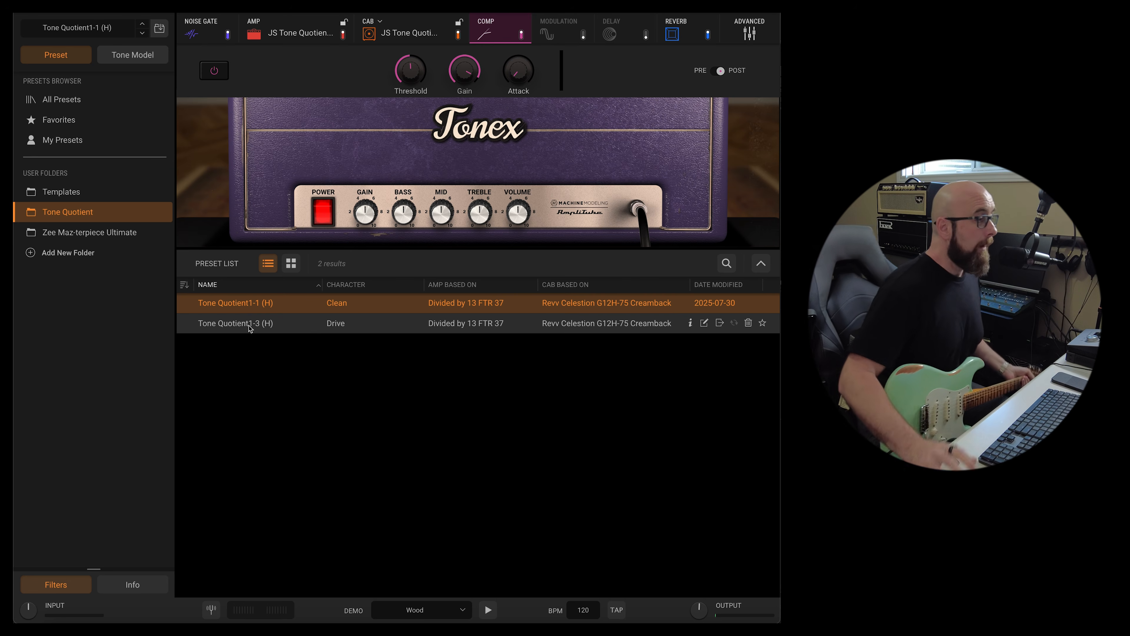
Step: Load Default Template Dly from the Templates folder and swap its tone model for JS Tone Quotient DC Ult 1-5 (H)
{"action": "left_click", "coordinate": [138, 53]}
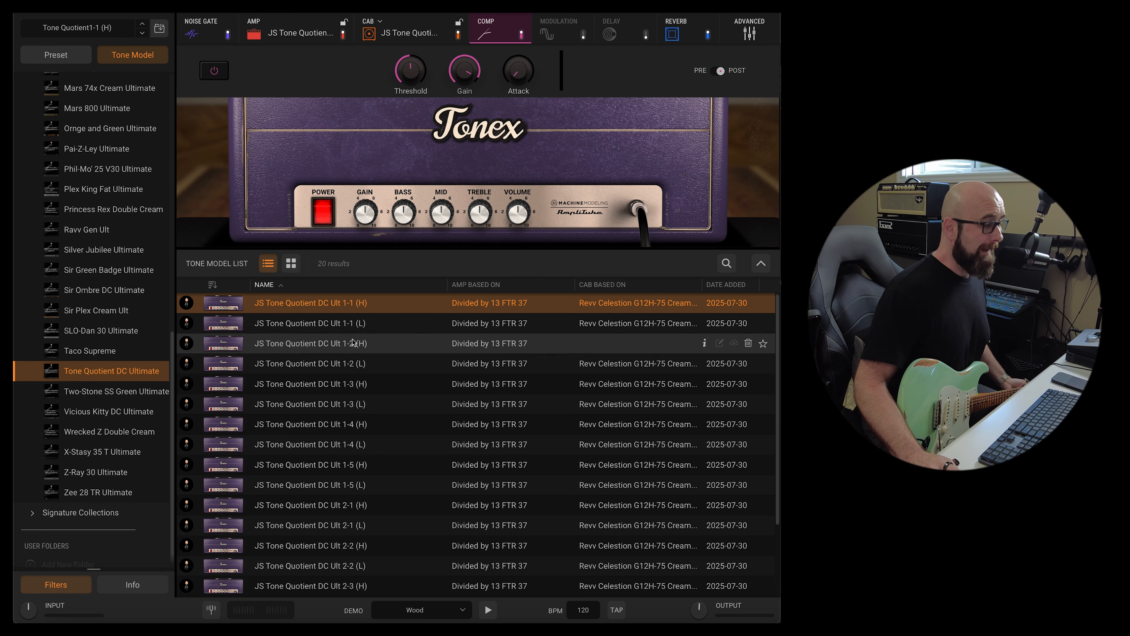
{"action": "left_click", "coordinate": [378, 465]}
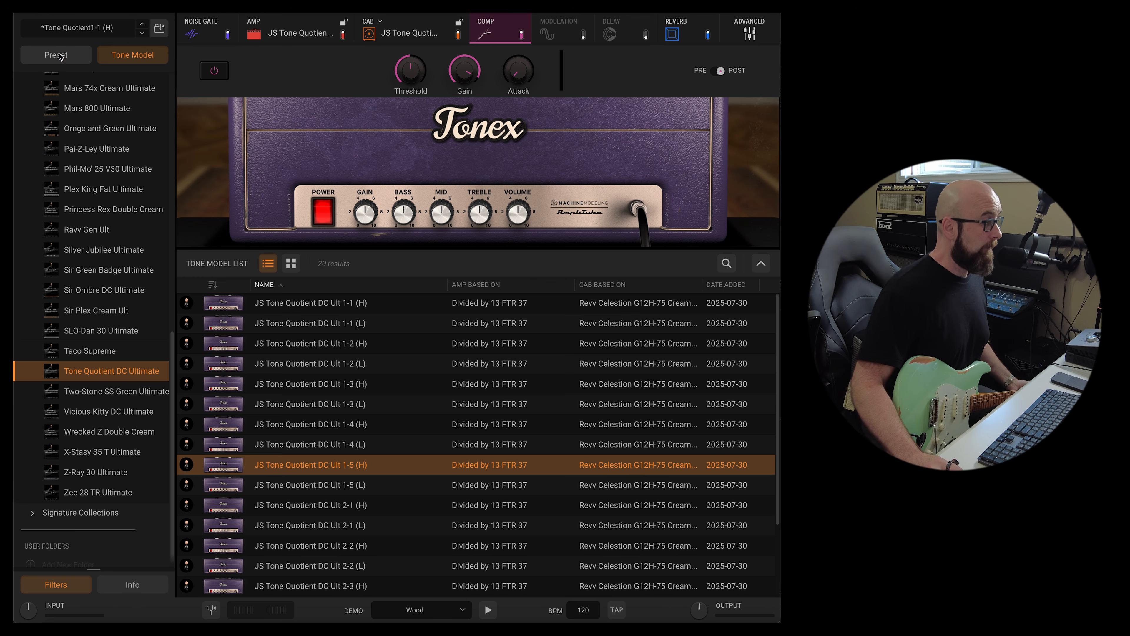
{"action": "left_click", "coordinate": [60, 56]}
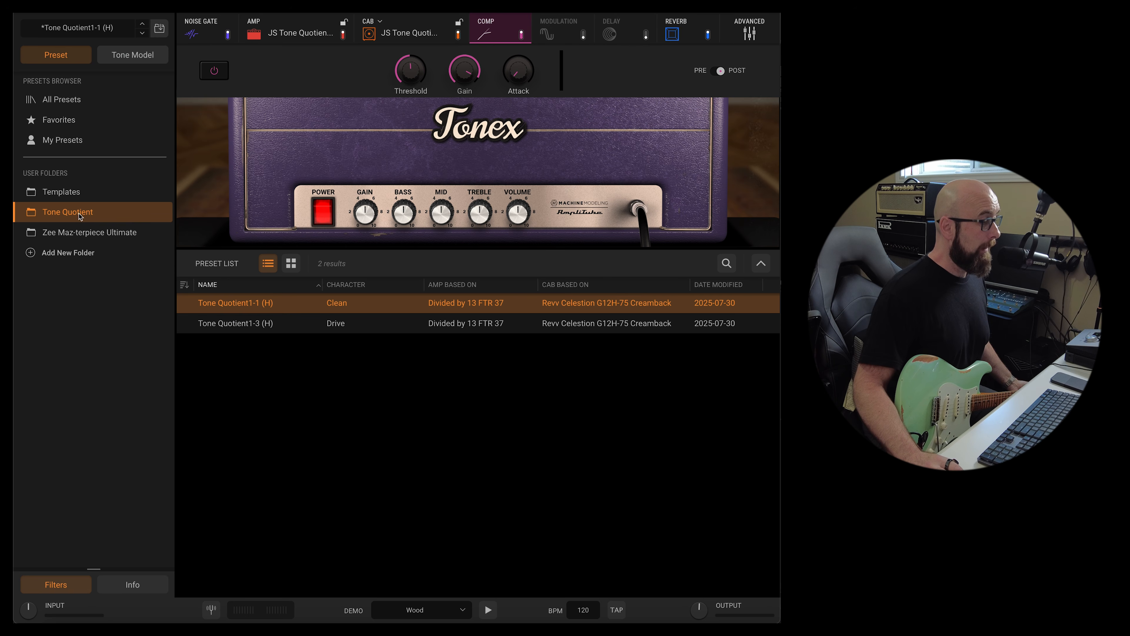
{"action": "left_click", "coordinate": [79, 197]}
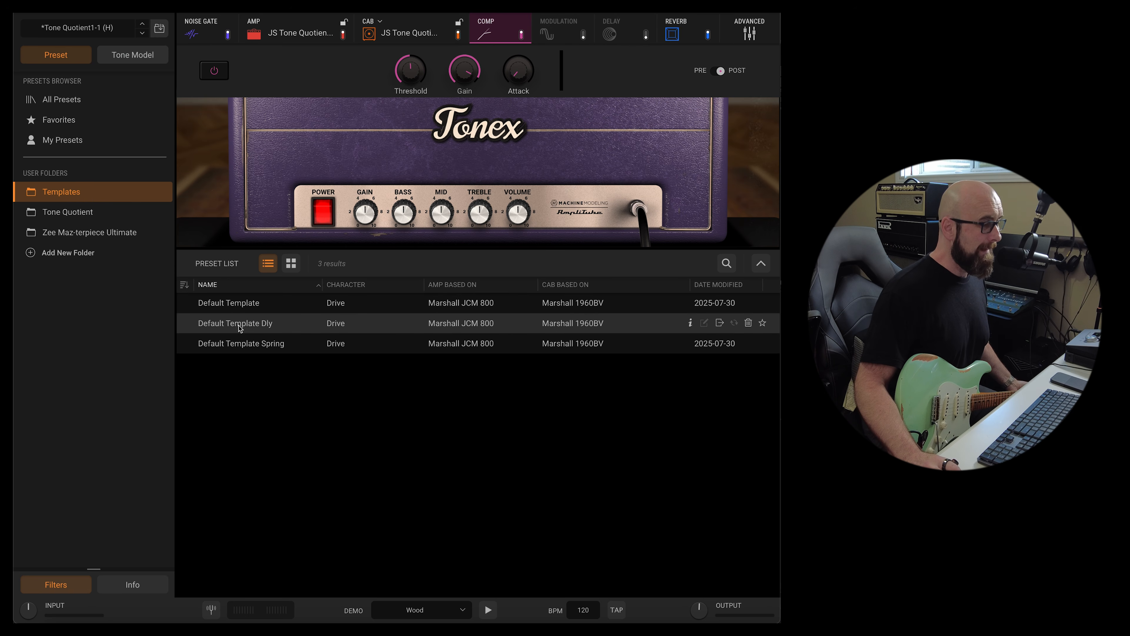
{"action": "left_click", "coordinate": [240, 328]}
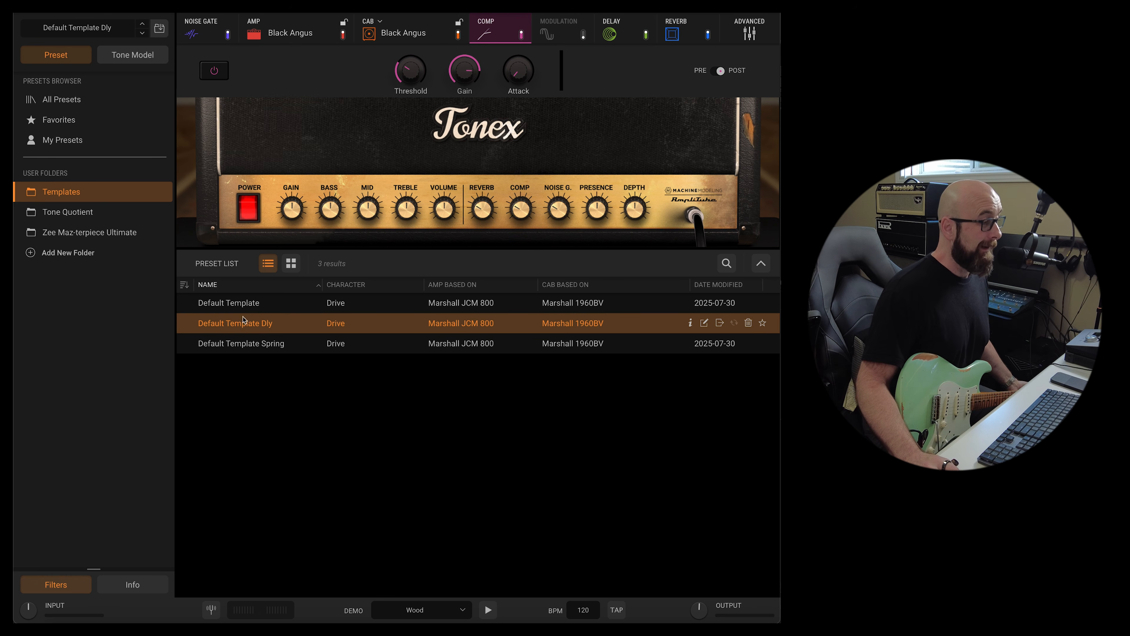
{"action": "left_click", "coordinate": [119, 54]}
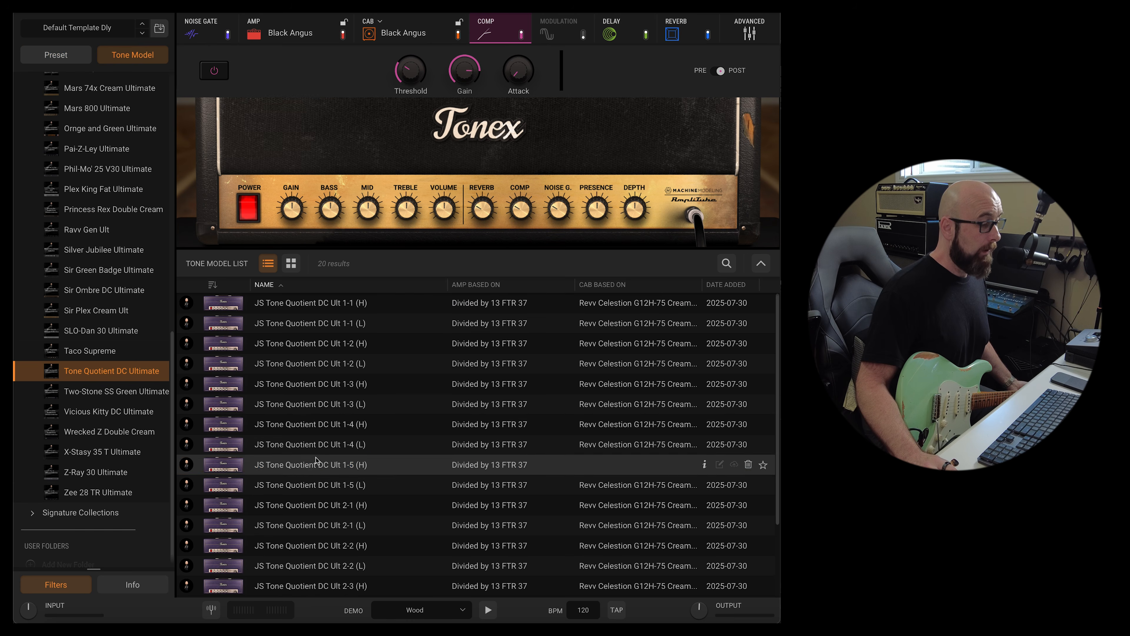
{"action": "left_click", "coordinate": [316, 463]}
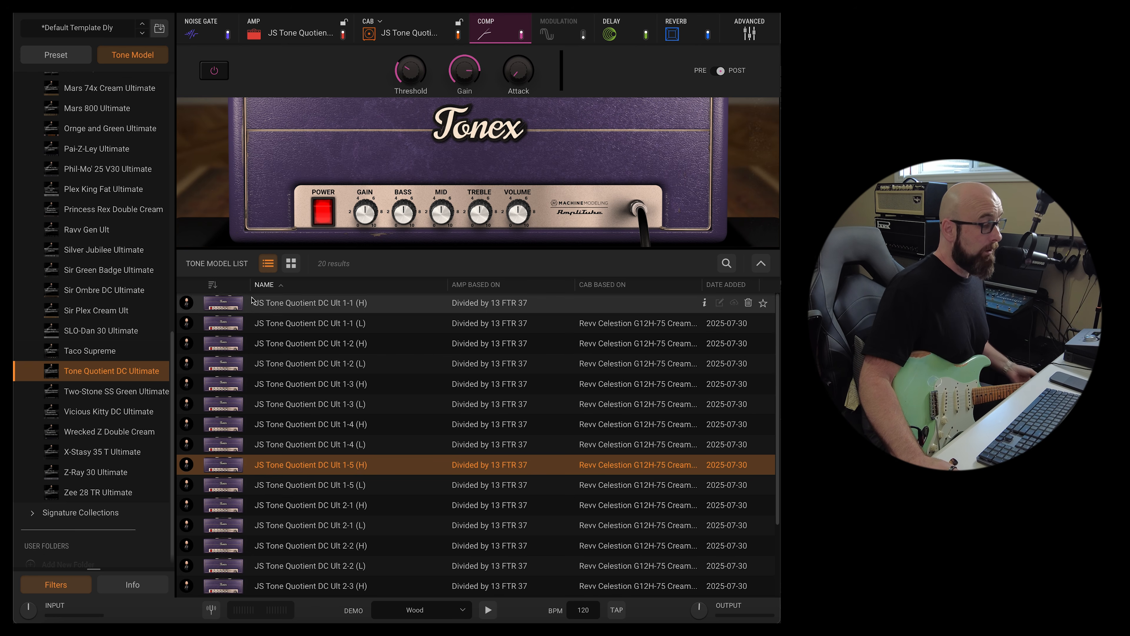
Step: Save the preset under the name Tone Quotient 1-5 (H) in the Tone Quotient folder
{"action": "left_click", "coordinate": [159, 28]}
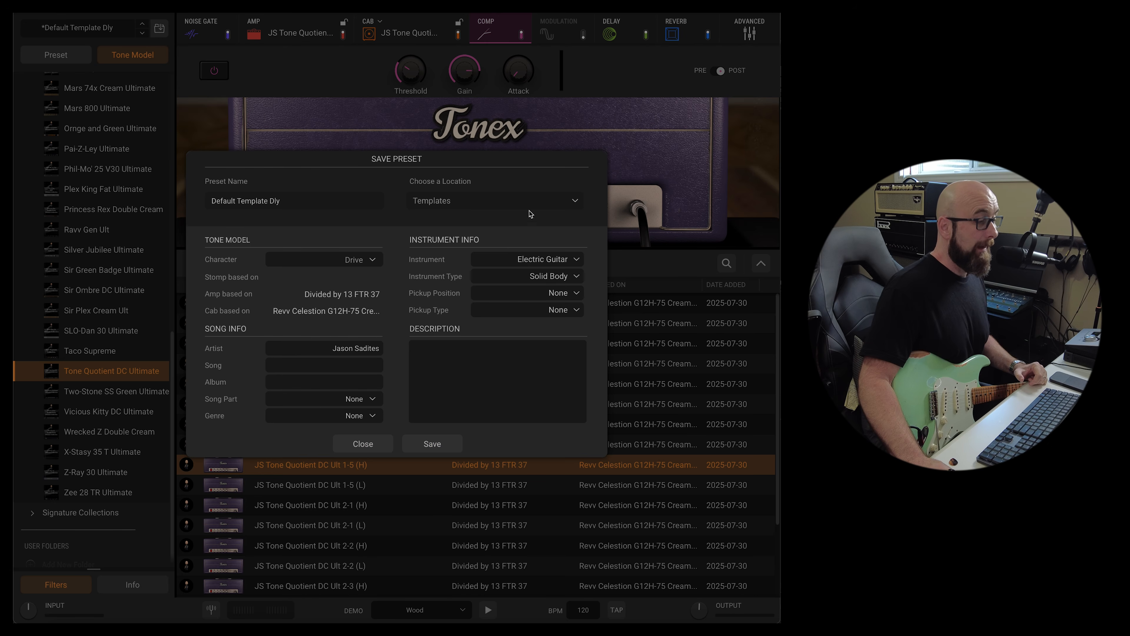
{"action": "left_click", "coordinate": [529, 206]}
{"action": "left_click", "coordinate": [461, 244]}
{"action": "triple_click", "coordinate": [283, 202]}
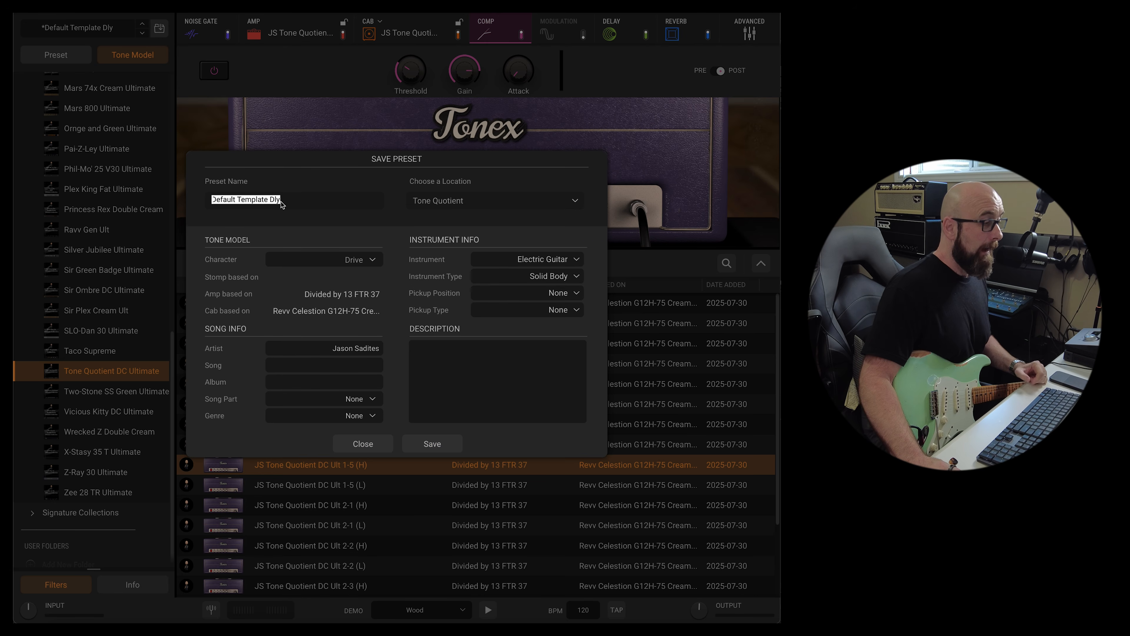
{"action": "type", "text": "Tone Quotient 1-"}
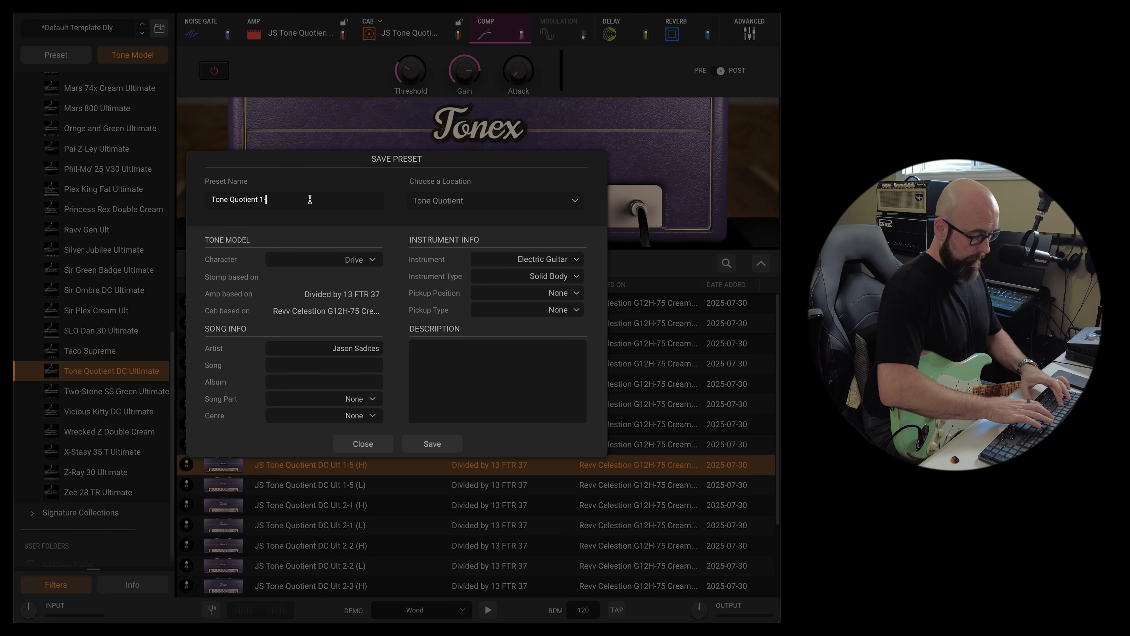
{"action": "type", "text": "5 (H)"}
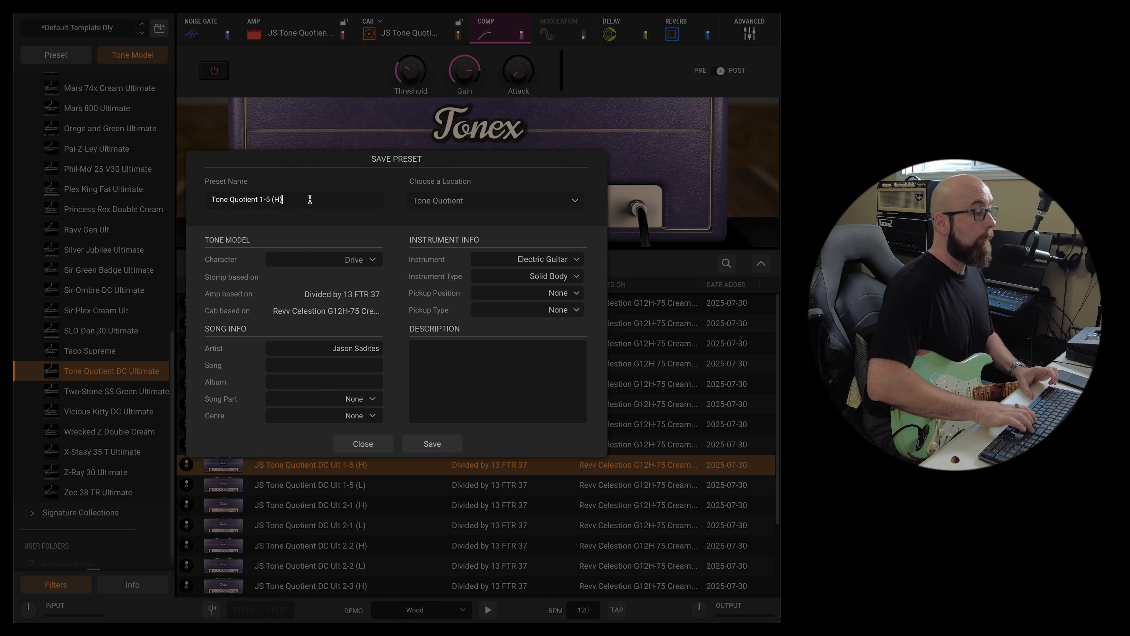
{"action": "left_click", "coordinate": [430, 444]}
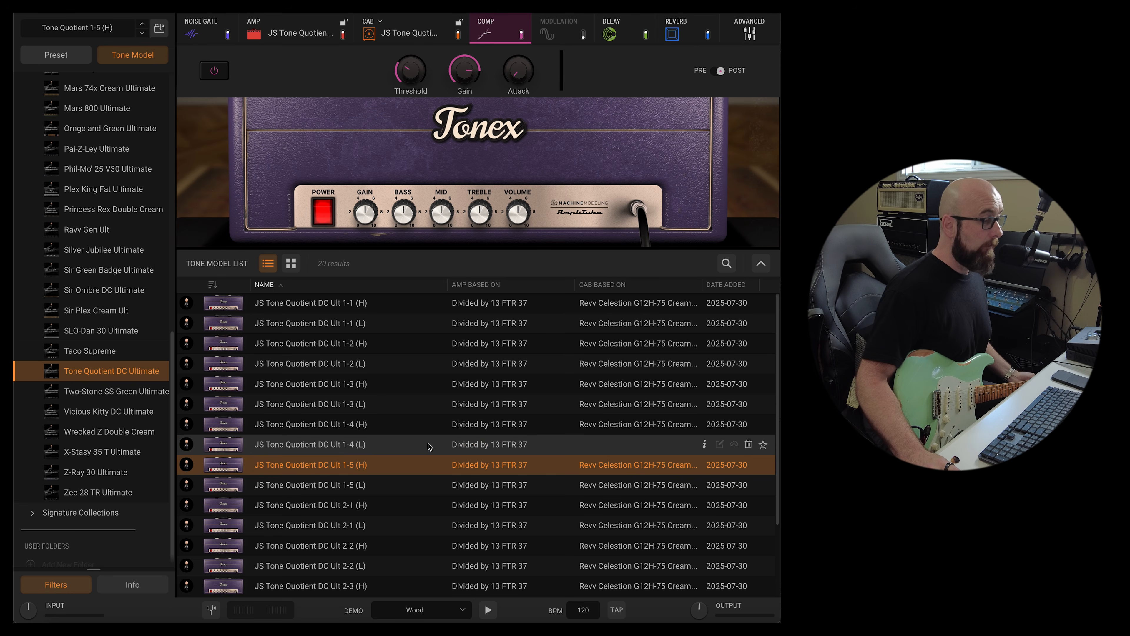
Step: Open the Tone Quotient folder in the presets browser and audition its 1-1, 1-3 and 1-5 presets in turn
{"action": "left_click", "coordinate": [56, 55]}
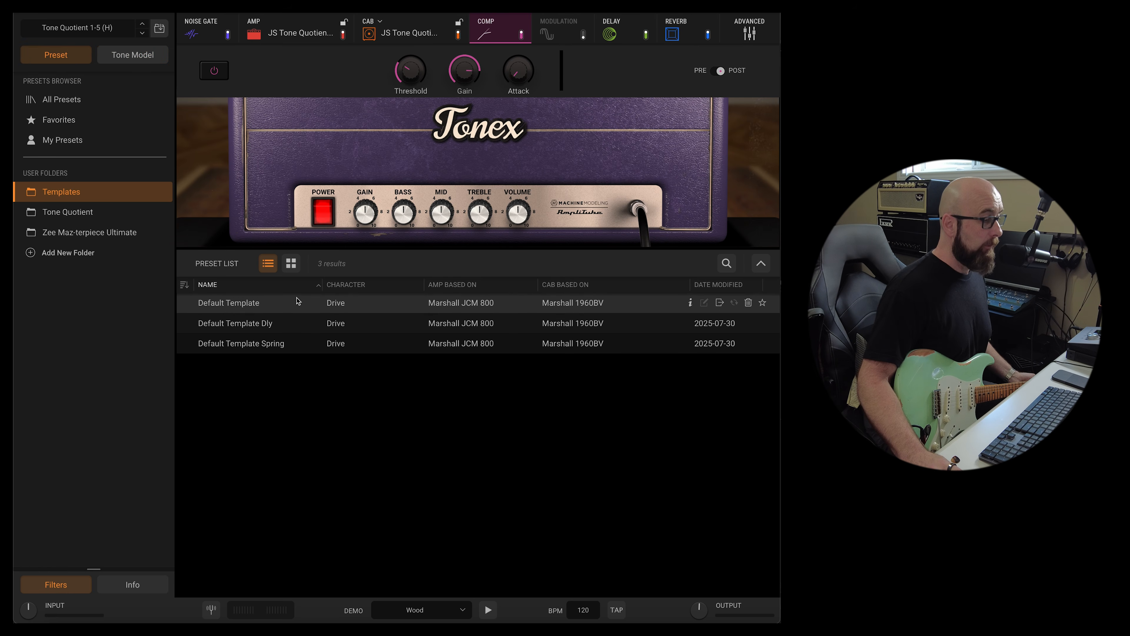
{"action": "left_click", "coordinate": [70, 214]}
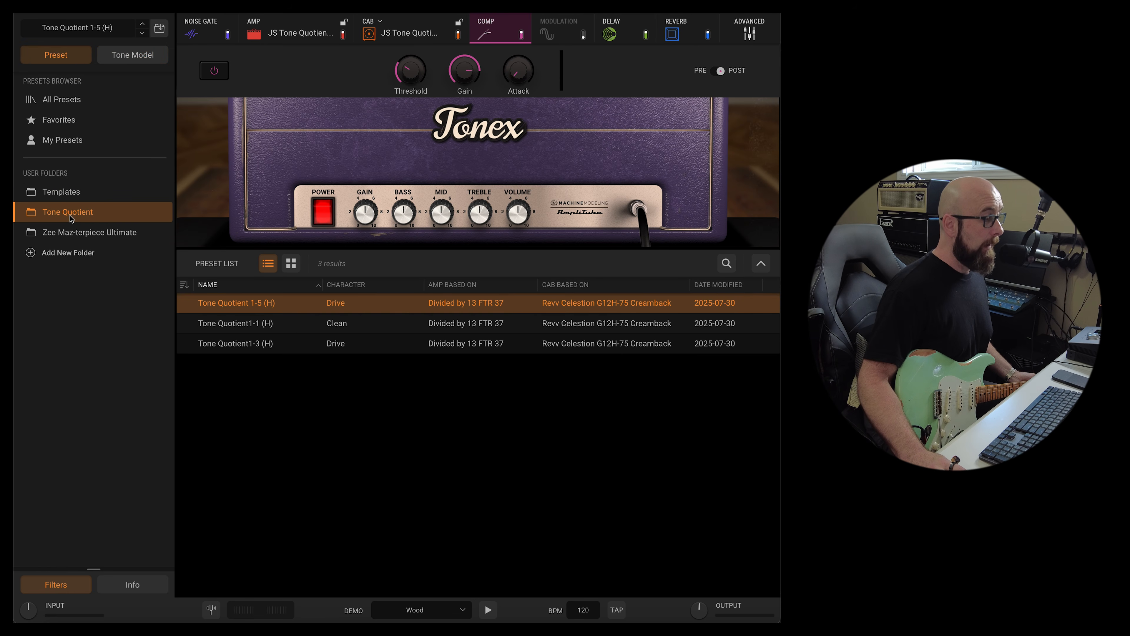
{"action": "left_click", "coordinate": [339, 327]}
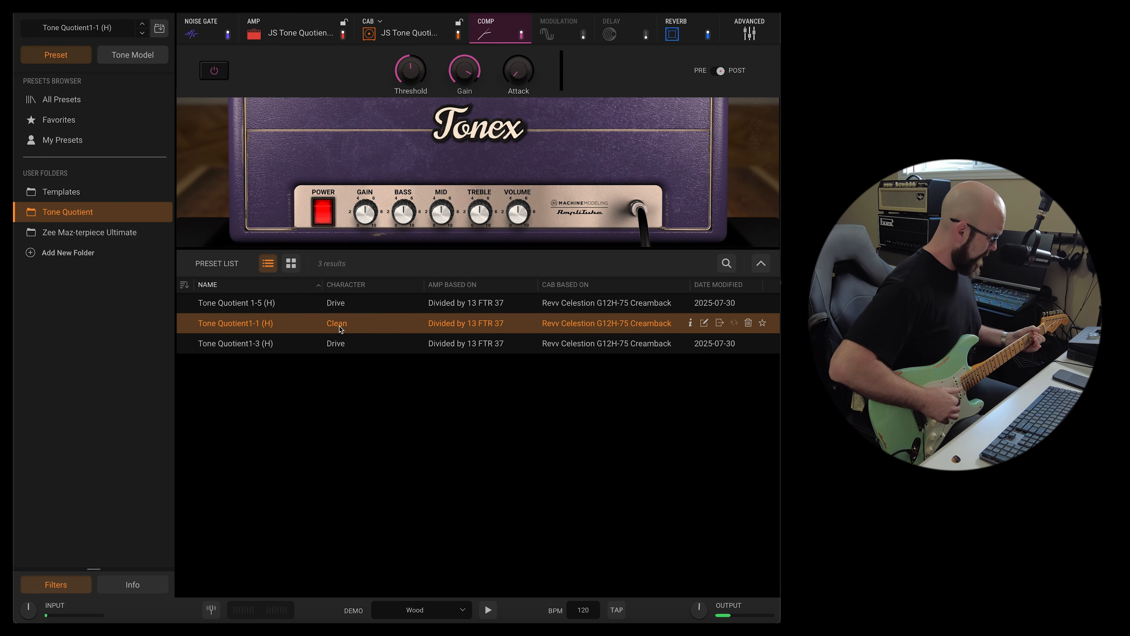
{"action": "key", "text": "Down"}
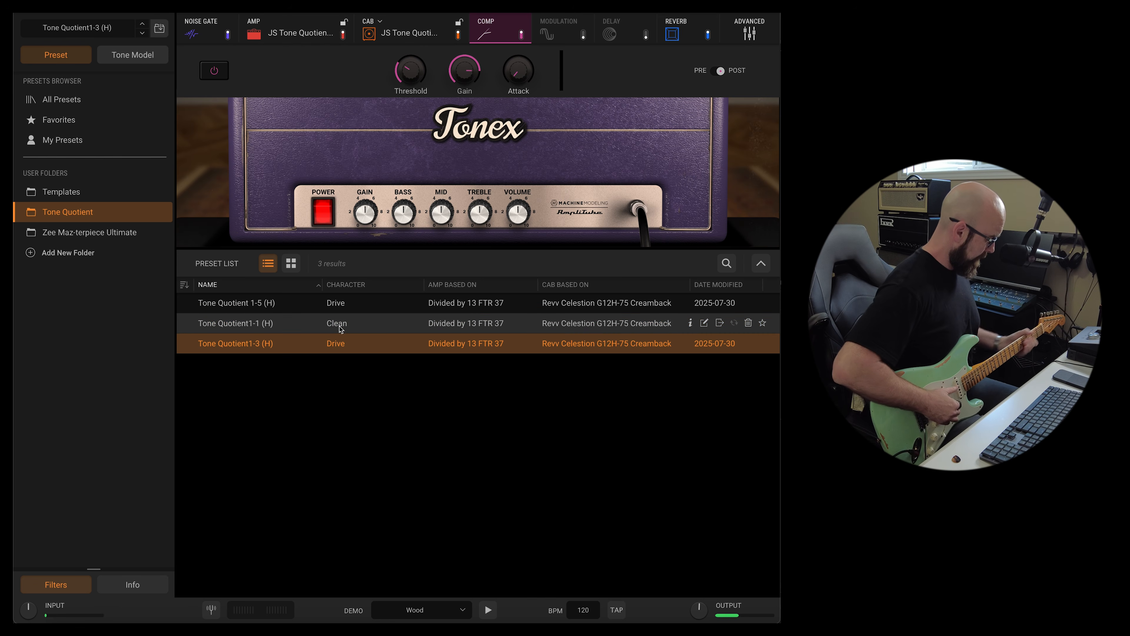
{"action": "key", "text": "Up"}
{"action": "key", "text": "Up"}
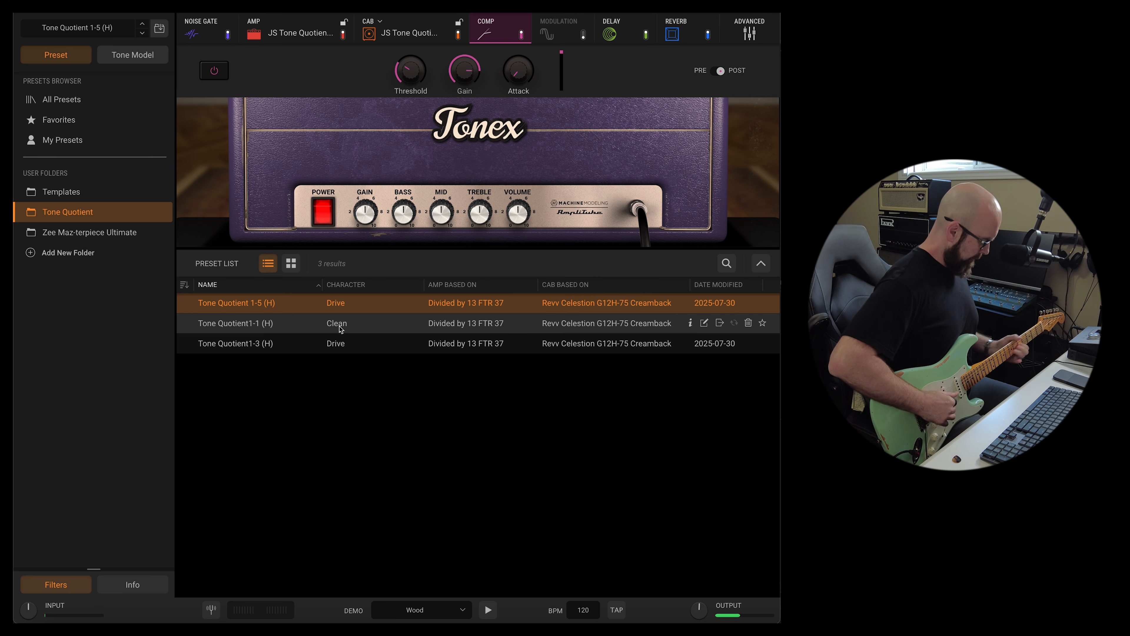
{"action": "key", "text": "Down"}
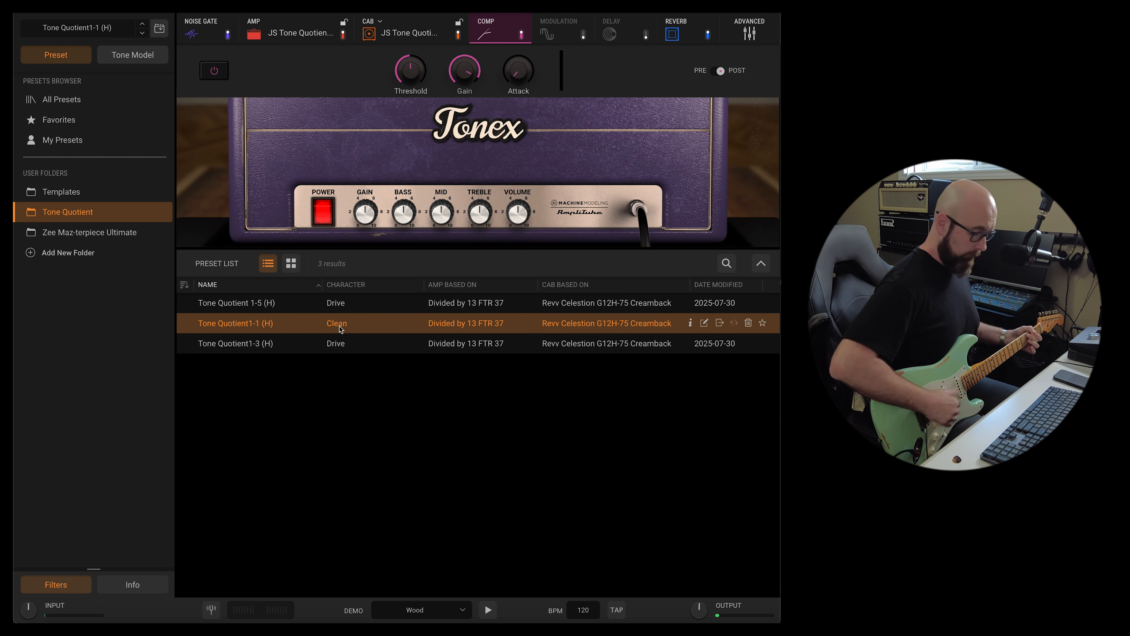
{"action": "key", "text": "Down"}
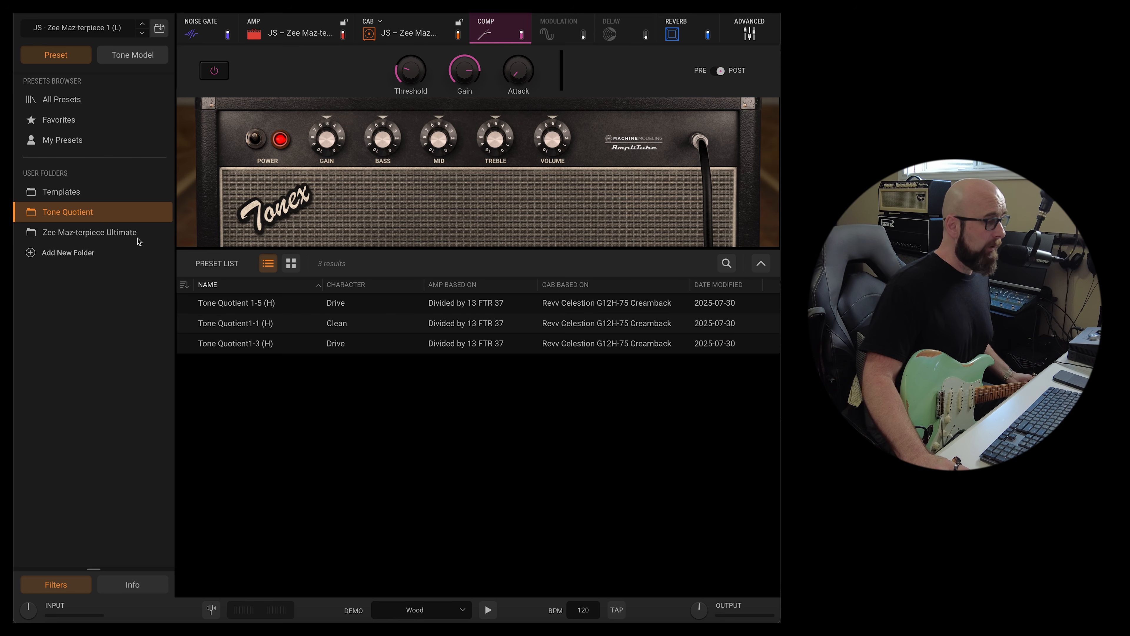
Step: Open the Zee Maz-terpiece Ultimate folder, audition JS - Zee Maz-terpiece 3 (H), and load JS - Zee Maz-terpiece 4 (H)
{"action": "left_click", "coordinate": [136, 240]}
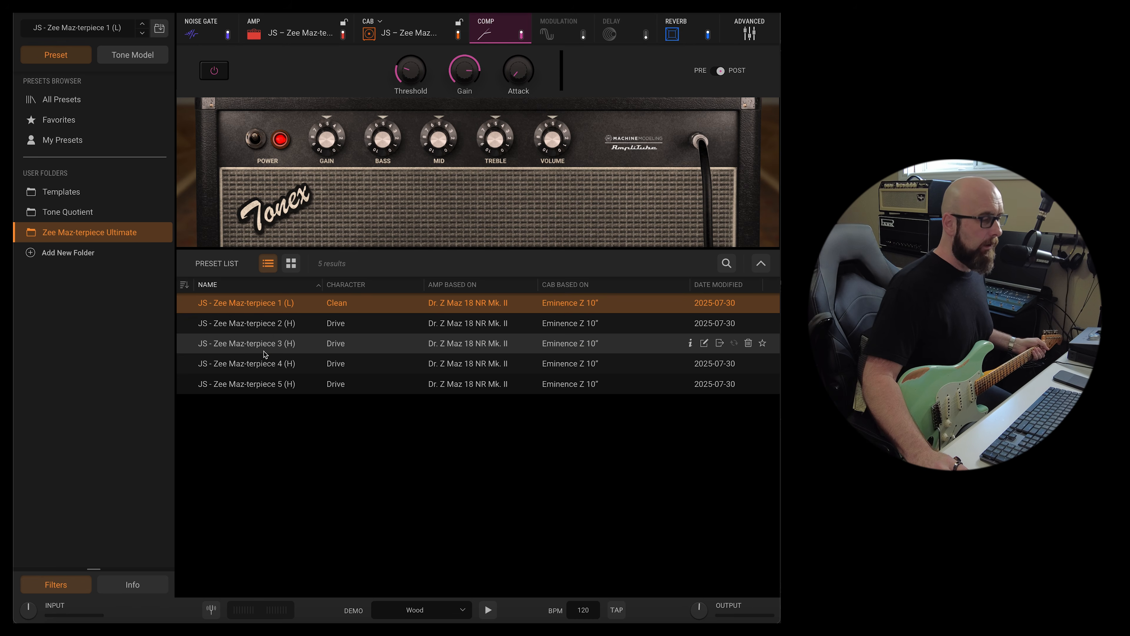
{"action": "left_click", "coordinate": [265, 351]}
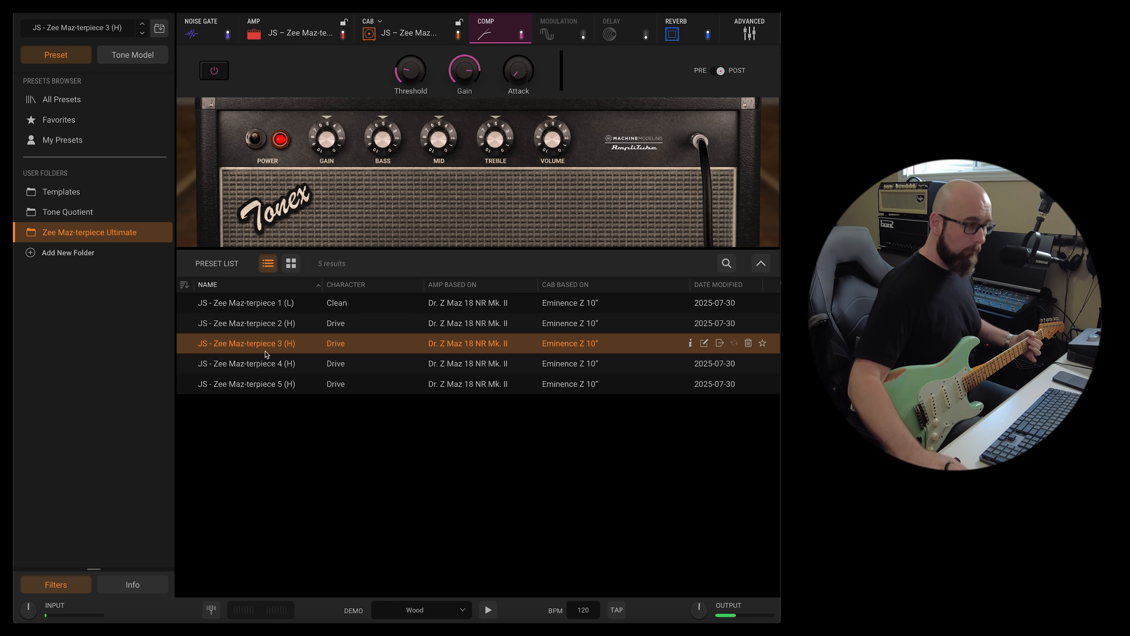
{"action": "left_click", "coordinate": [267, 363]}
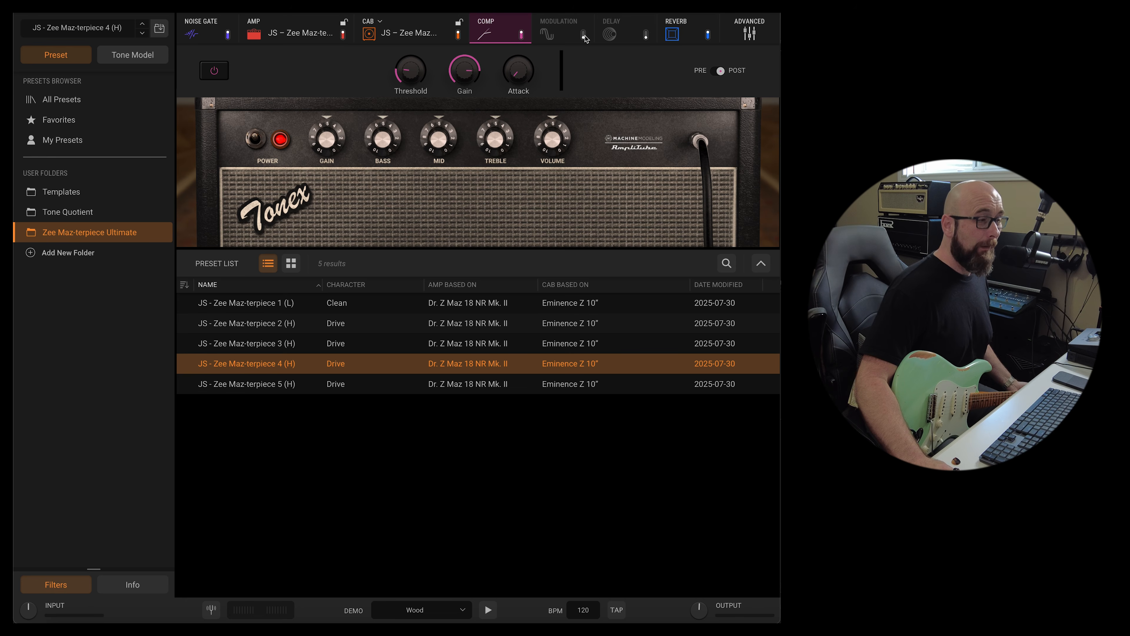
Step: Turn on modulation as a Phaser in the loaded preset and swap its tone model for JS Tone Quotient DC Ult 1-2 (H)
{"action": "left_click", "coordinate": [583, 35]}
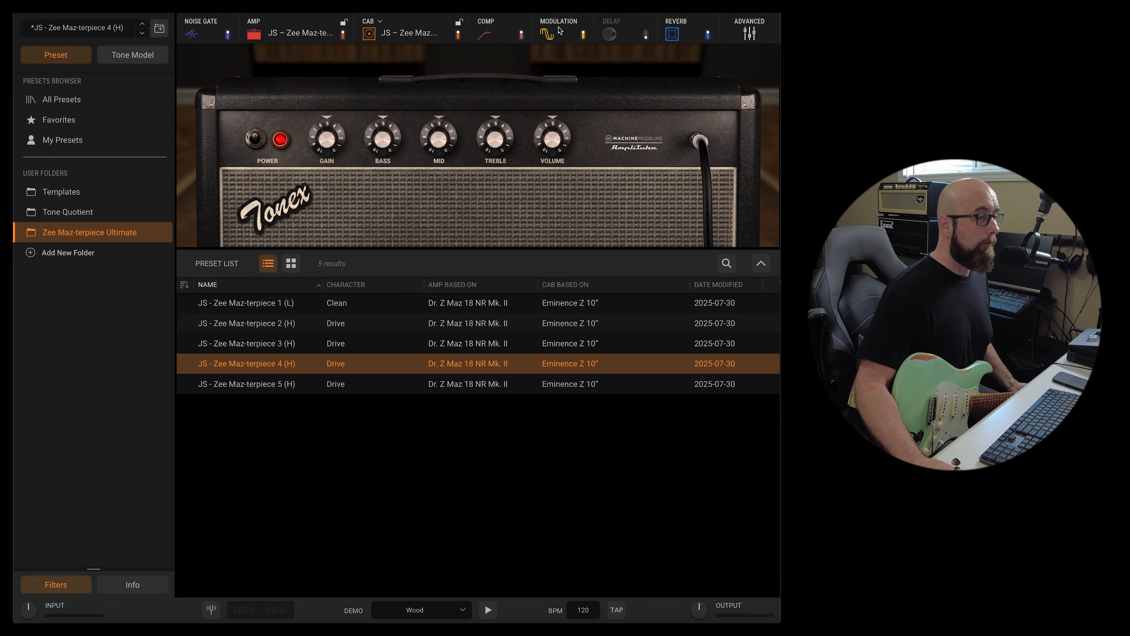
{"action": "left_click", "coordinate": [327, 74]}
{"action": "left_click", "coordinate": [318, 116]}
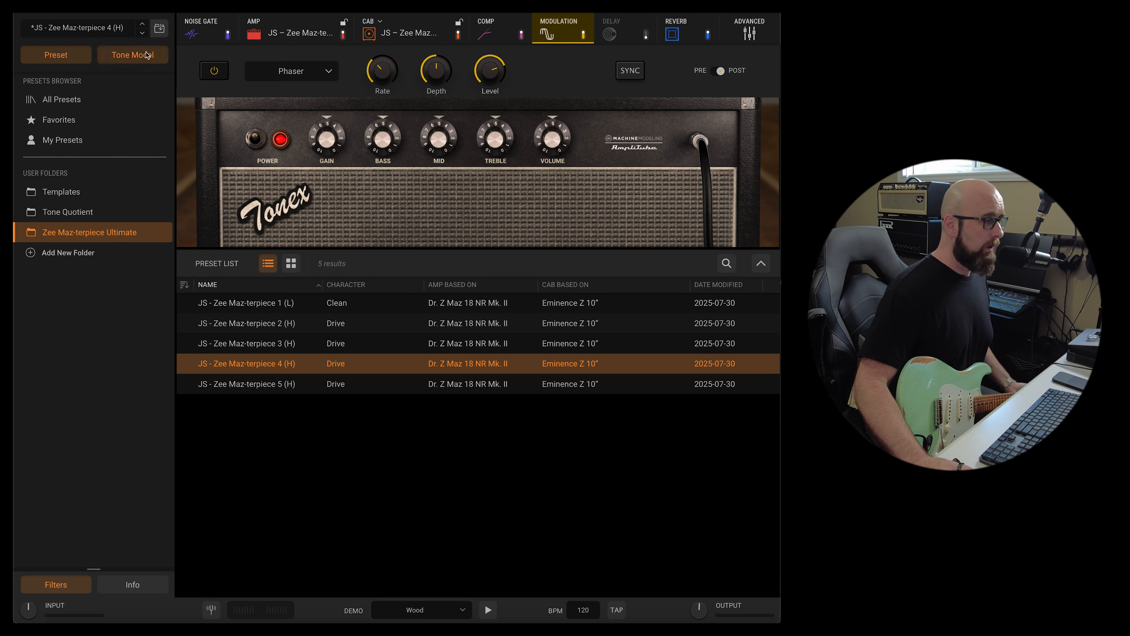
{"action": "left_click", "coordinate": [134, 54]}
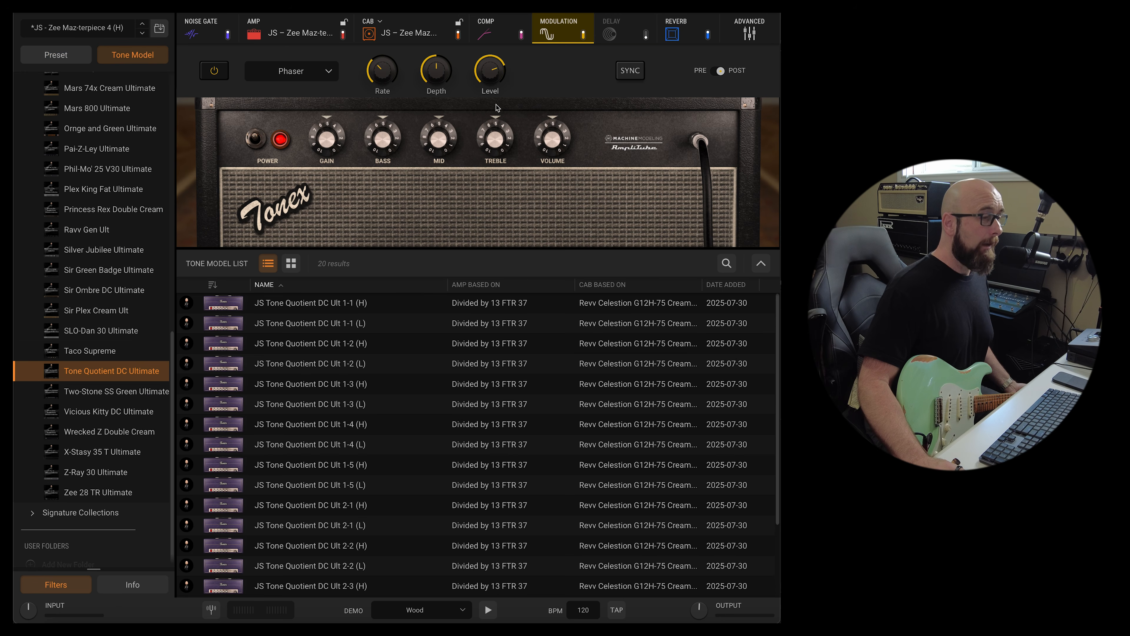
{"action": "left_click", "coordinate": [367, 345]}
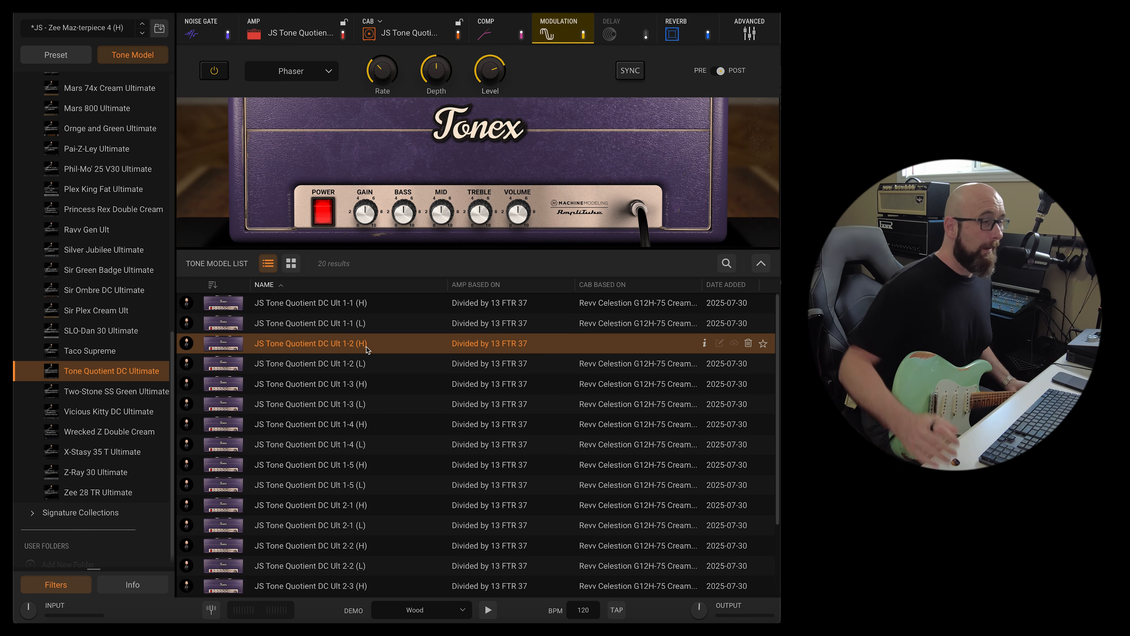
Step: Compare the preset folders, including Templates, with the Tone Quotient DC Ultimate tone model list
{"action": "left_click", "coordinate": [67, 58]}
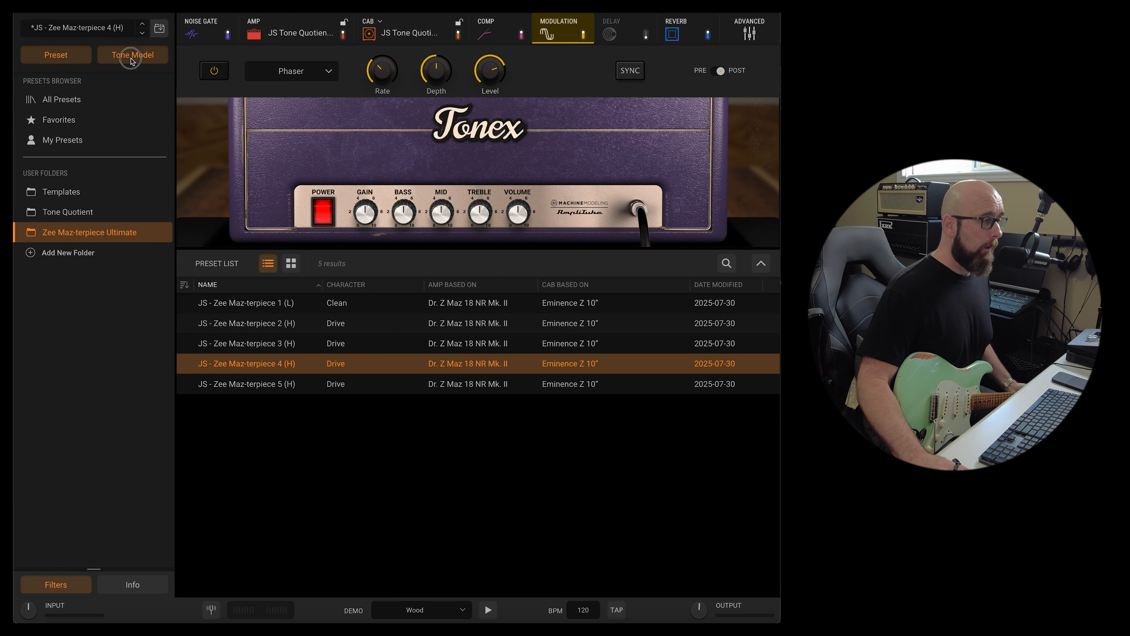
{"action": "left_click", "coordinate": [119, 59]}
{"action": "left_click", "coordinate": [75, 58]}
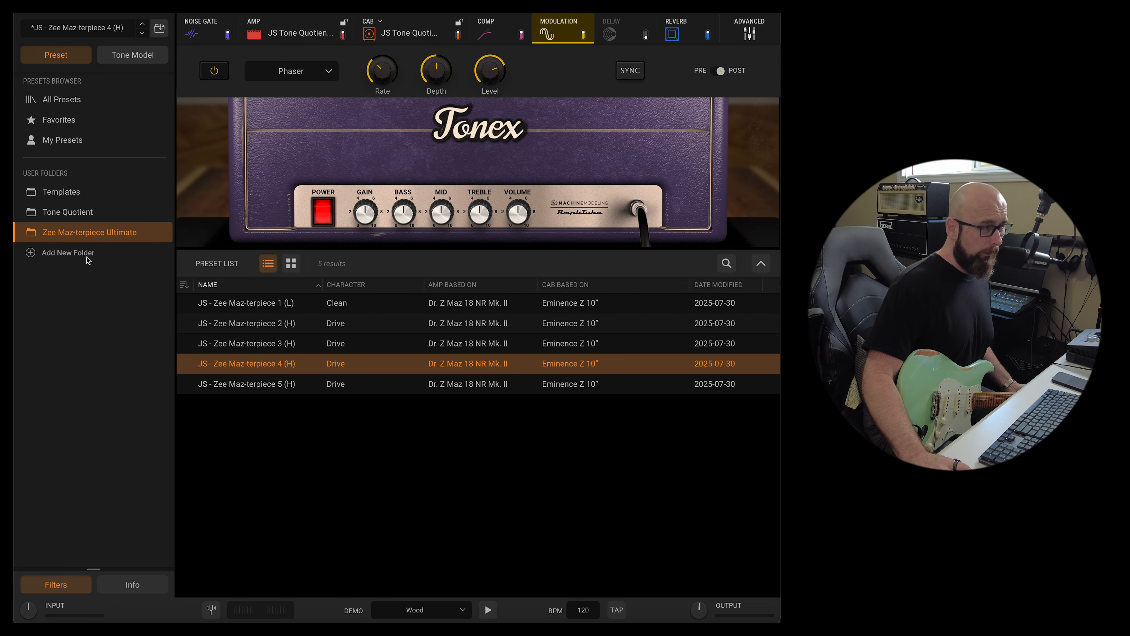
{"action": "left_click", "coordinate": [80, 196]}
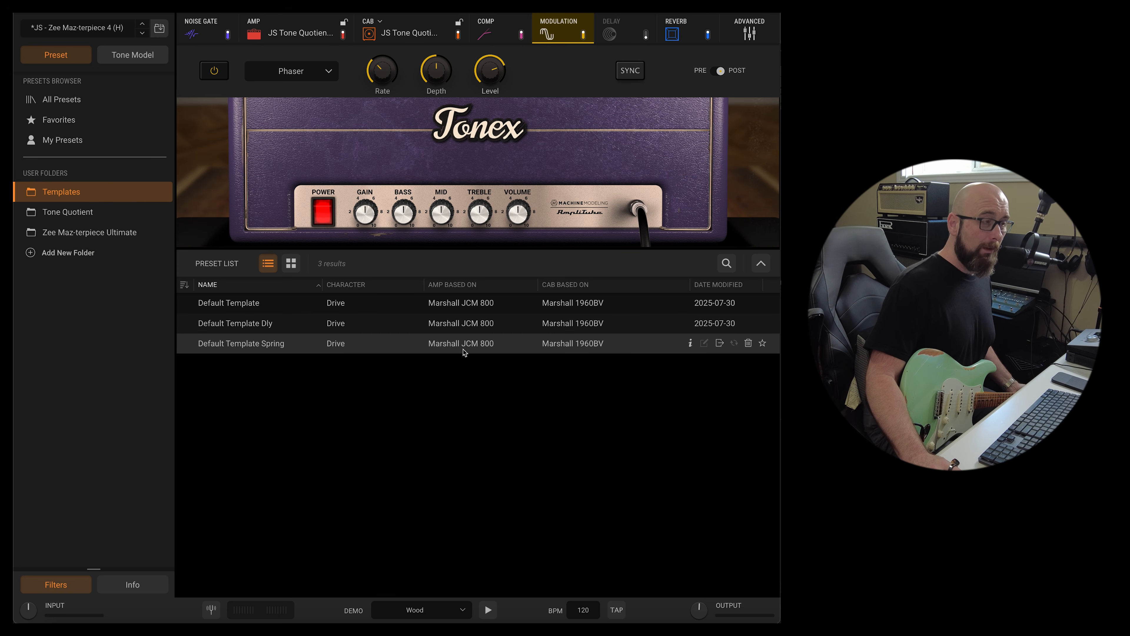
{"action": "left_click", "coordinate": [129, 59]}
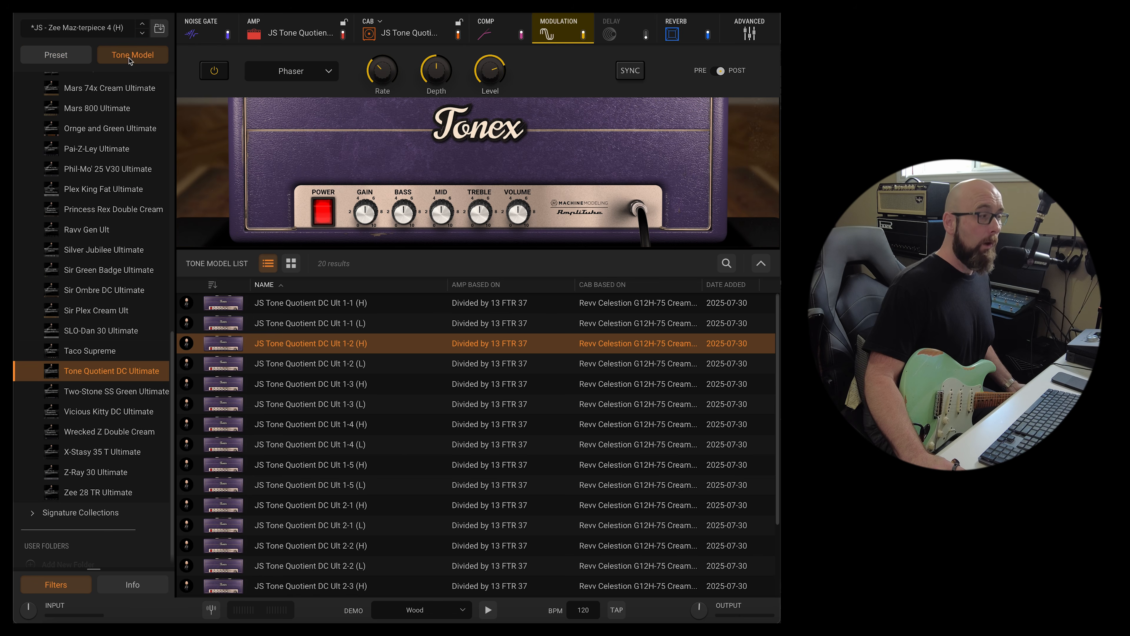
{"action": "left_click", "coordinate": [88, 61]}
{"action": "left_click", "coordinate": [130, 57]}
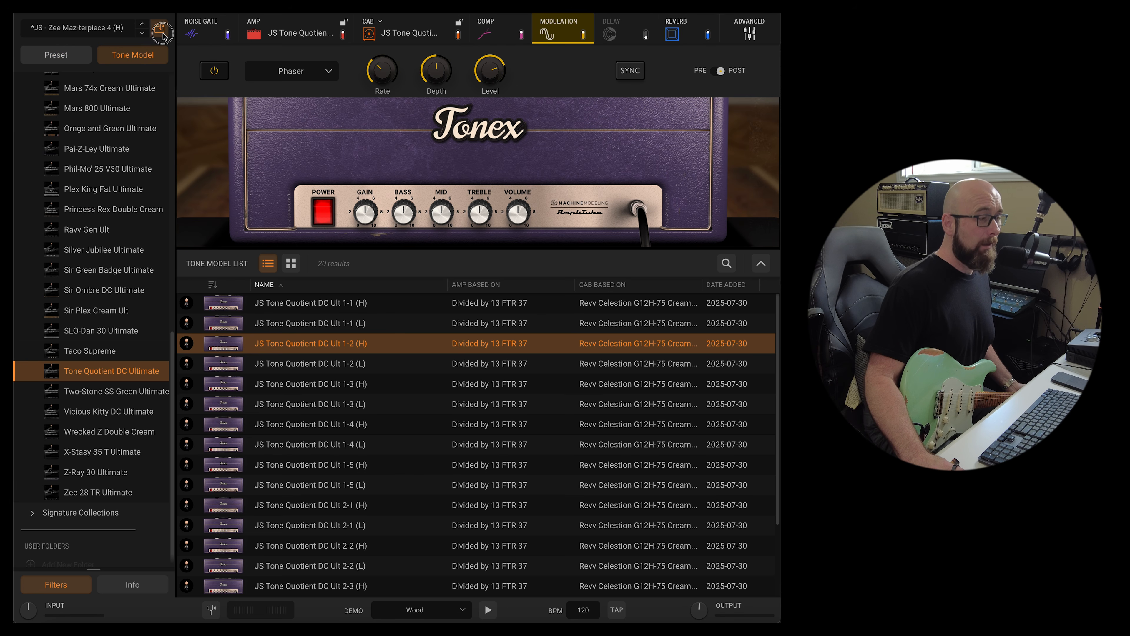
Step: Review the save options for the modified preset without saving, and reopen the Zee Maz-terpiece Ultimate folder in the presets browser
{"action": "left_click", "coordinate": [162, 33]}
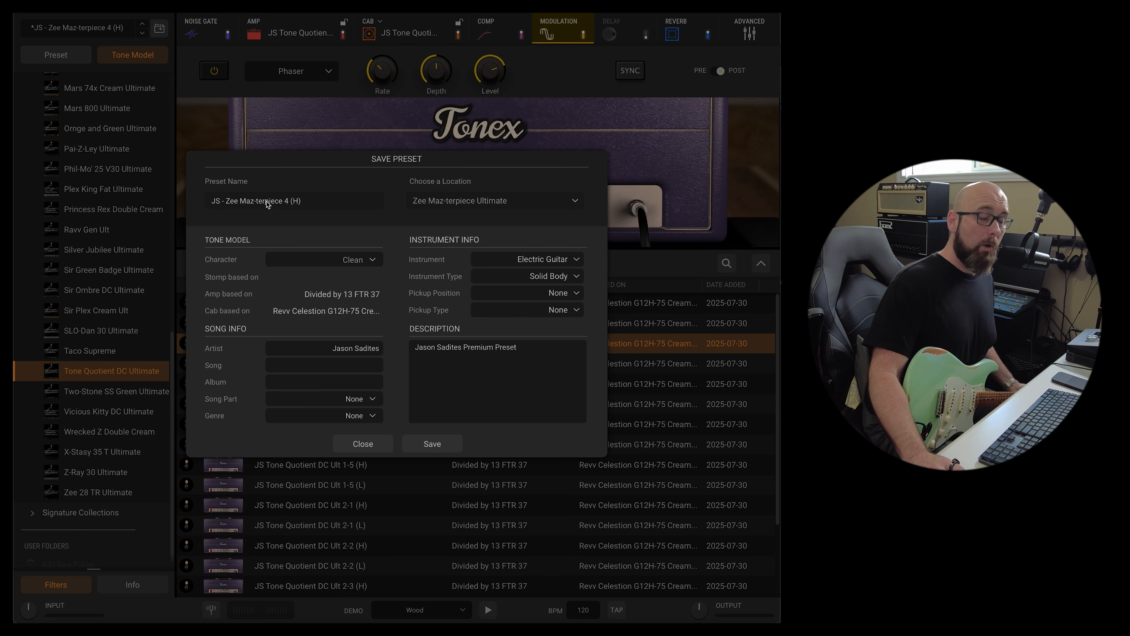
{"action": "left_click", "coordinate": [362, 444]}
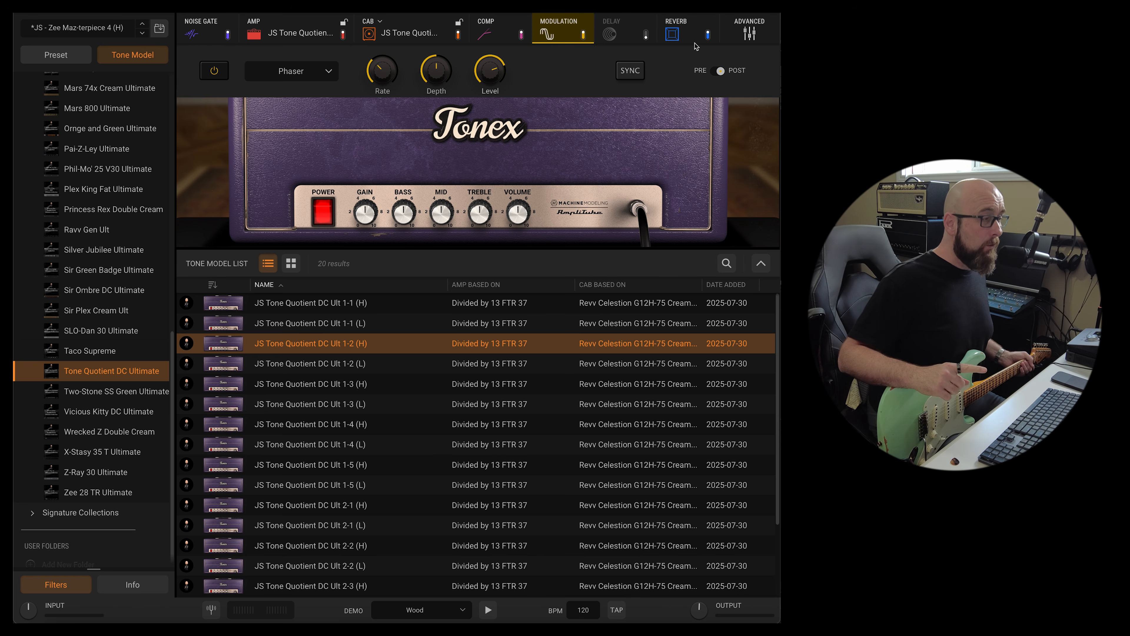
{"action": "left_click", "coordinate": [73, 61]}
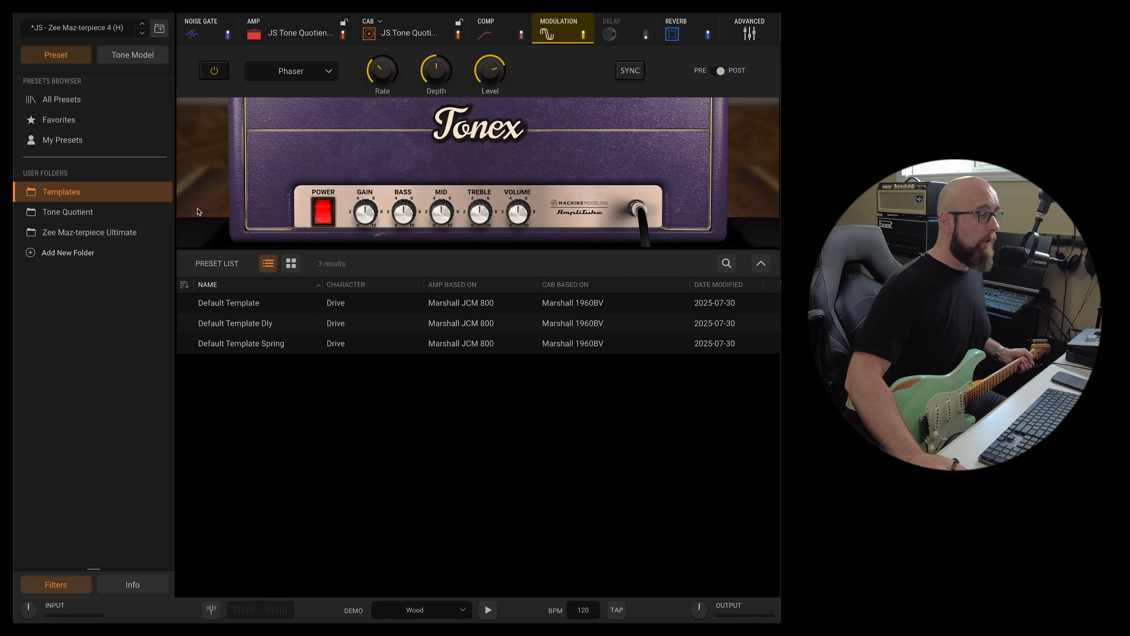
{"action": "left_click", "coordinate": [105, 238]}
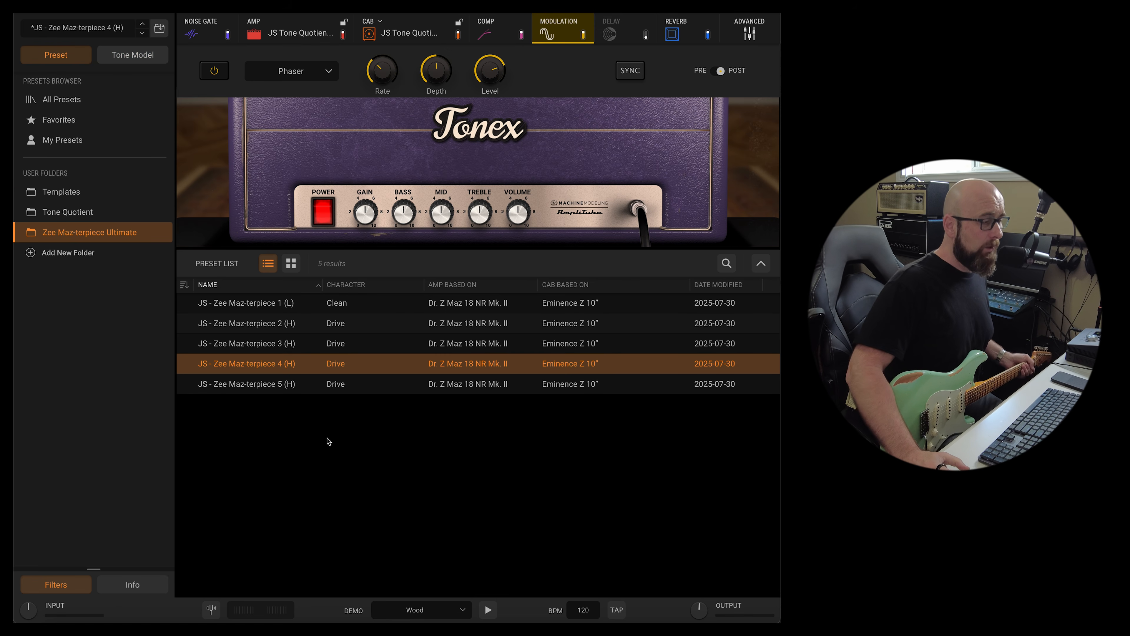